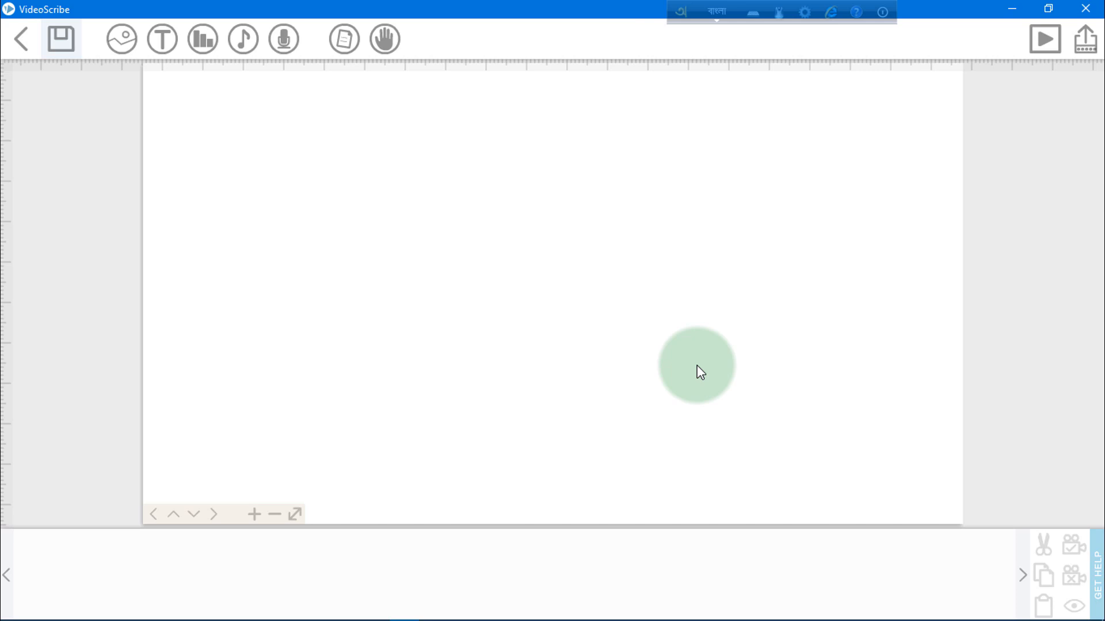
Add a text element reading "বাংলাদেশ" to the scribe
click(162, 39)
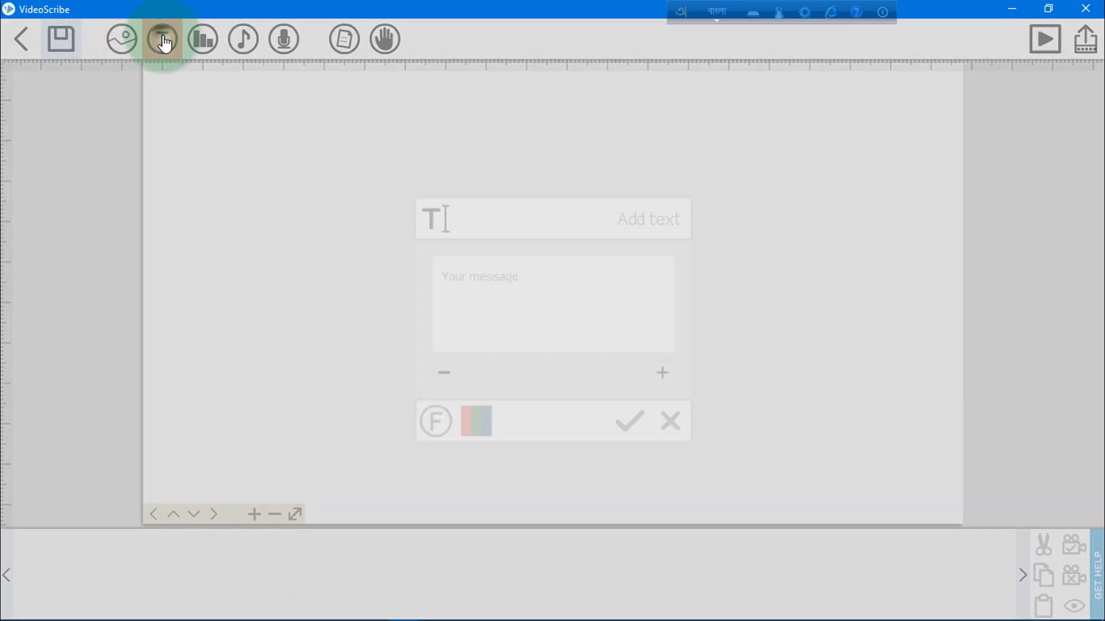
click(488, 279)
click(515, 279)
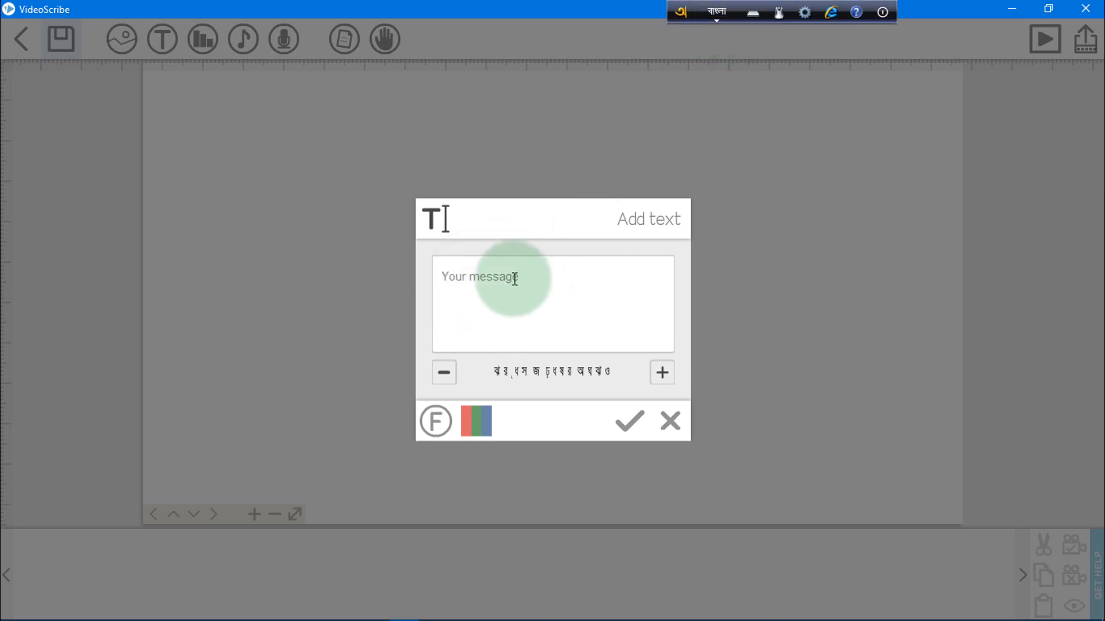
text(bnag)
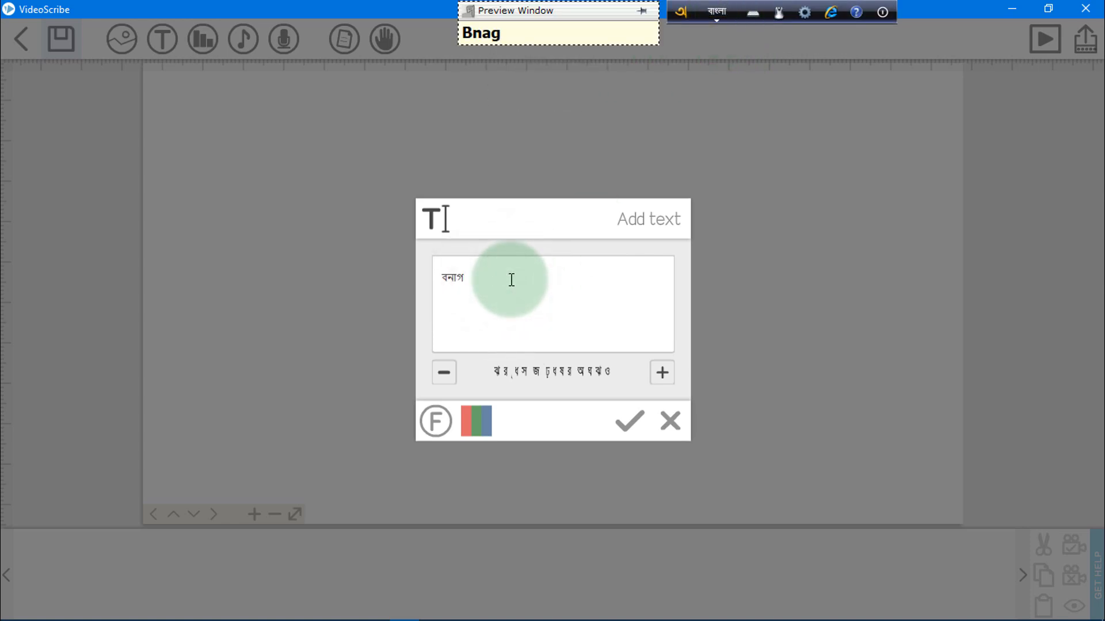
key(BackSpace)
key(BackSpace)
key(BackSpace)
key(BackSpace)
text(ban)
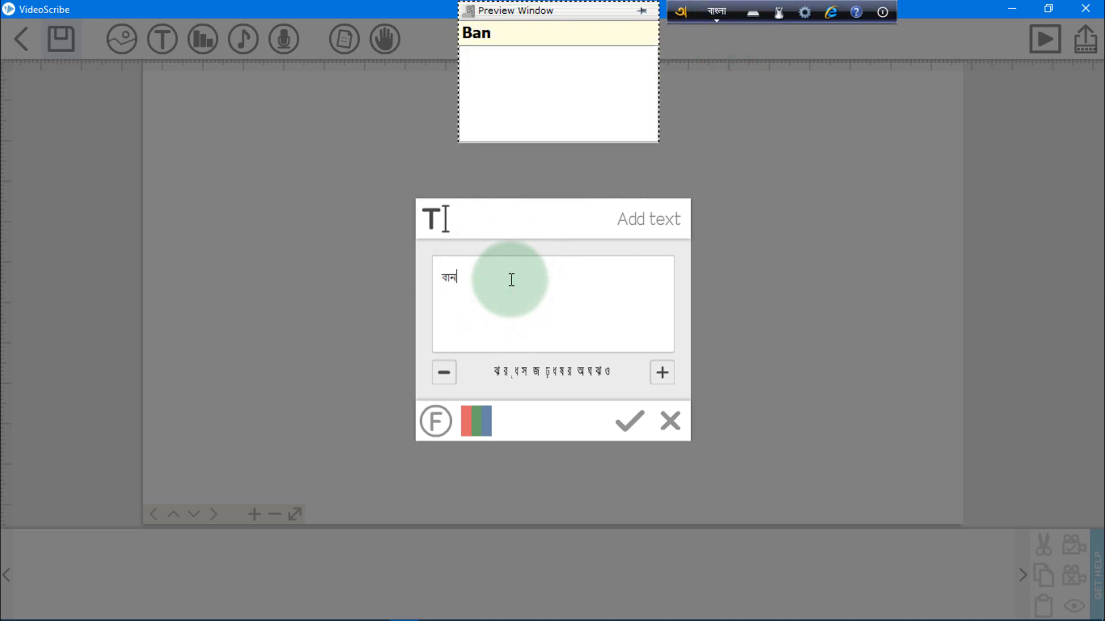
text(glades)
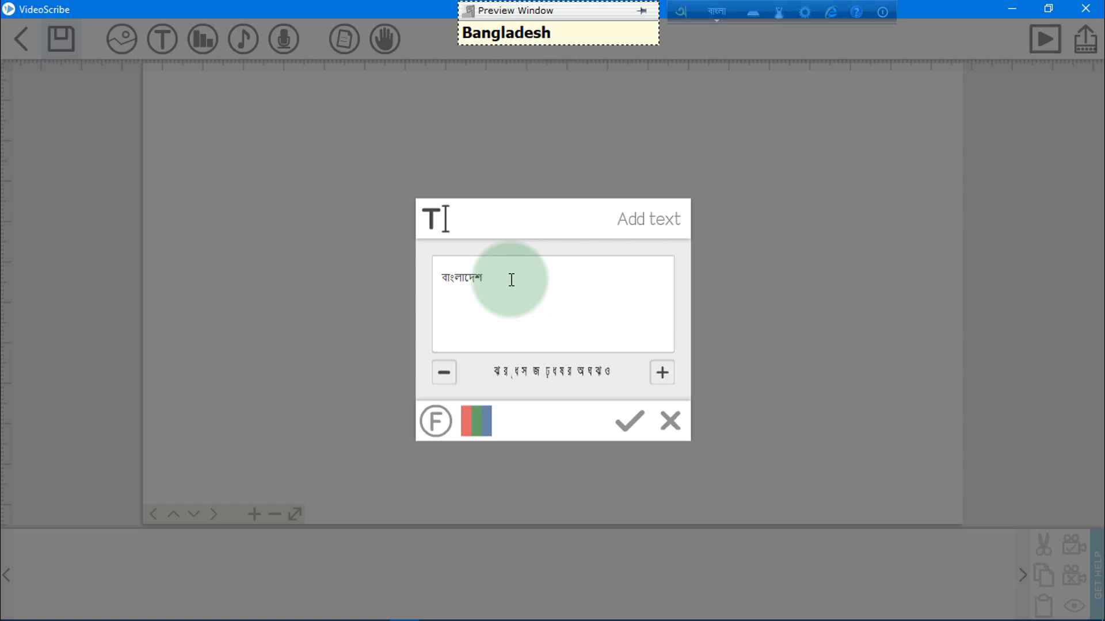
text(h)
click(629, 422)
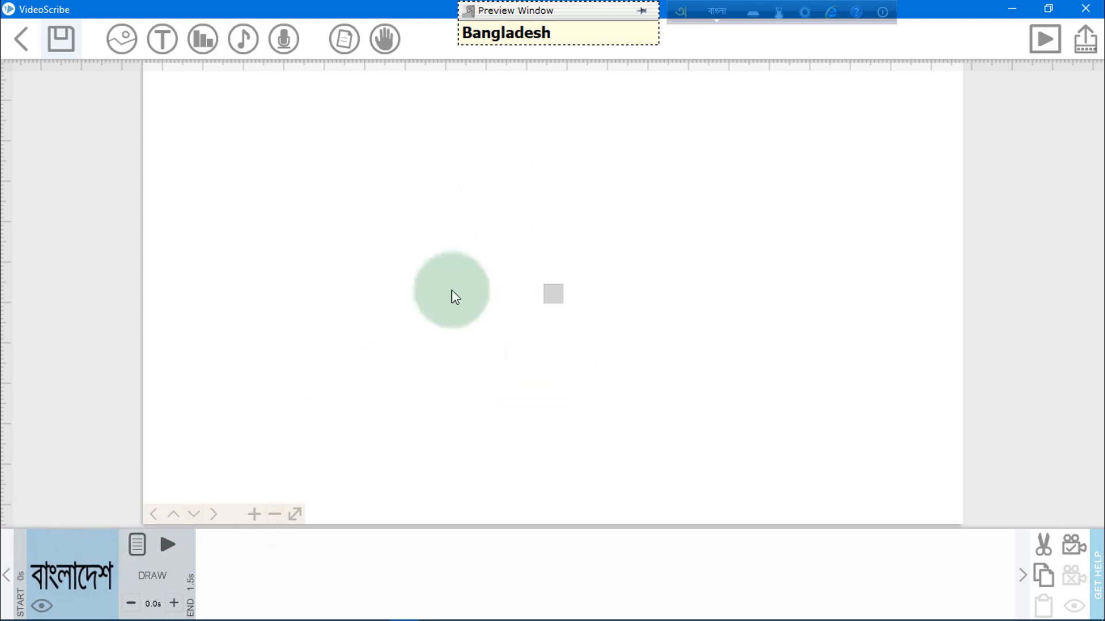
Play the scribe preview to check the Bangla text element, and stop the playback
scroll(528, 274, up, 3)
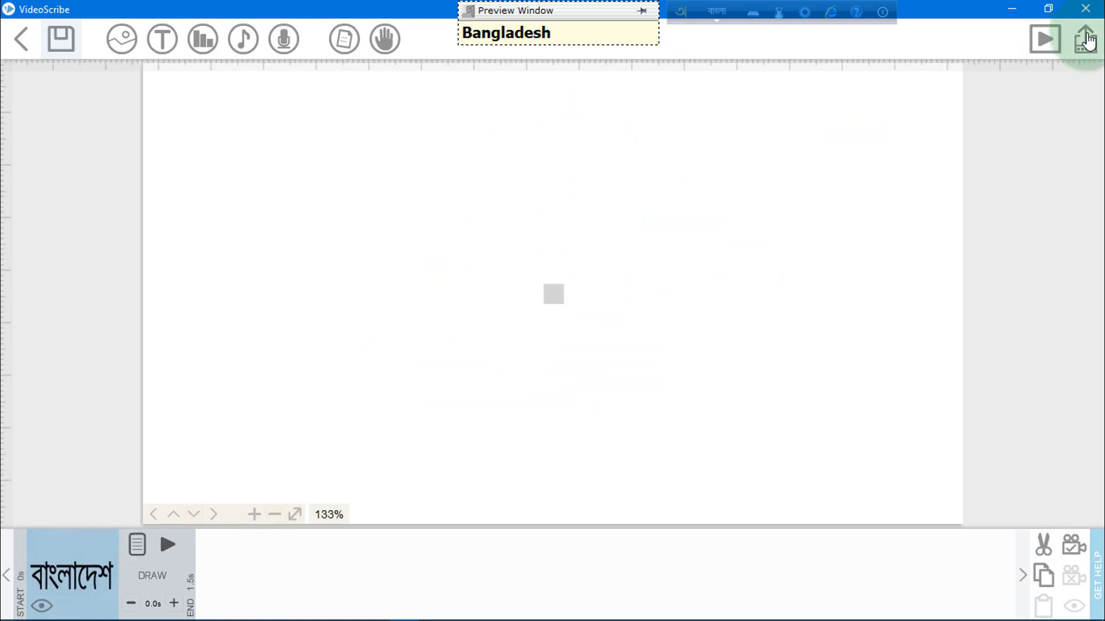
click(1046, 38)
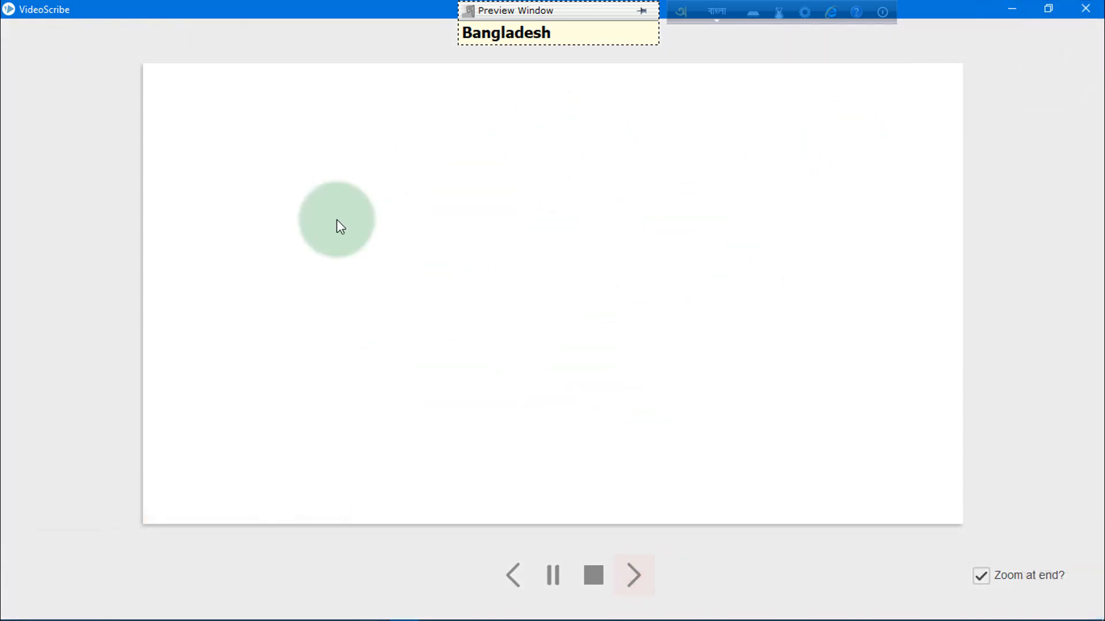
click(593, 575)
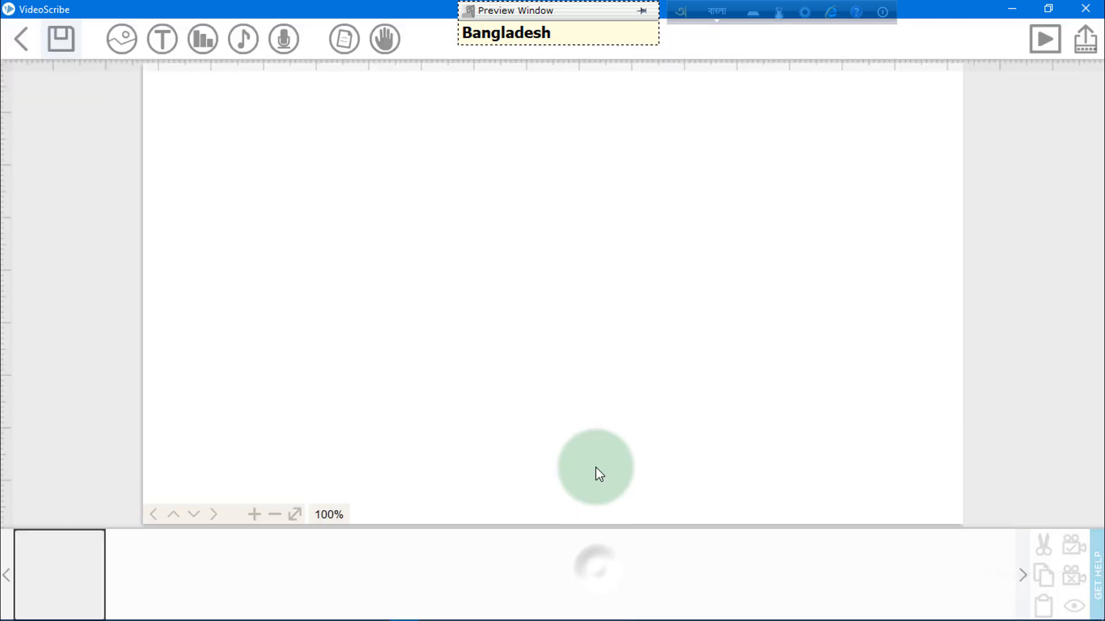
key(alt+Tab)
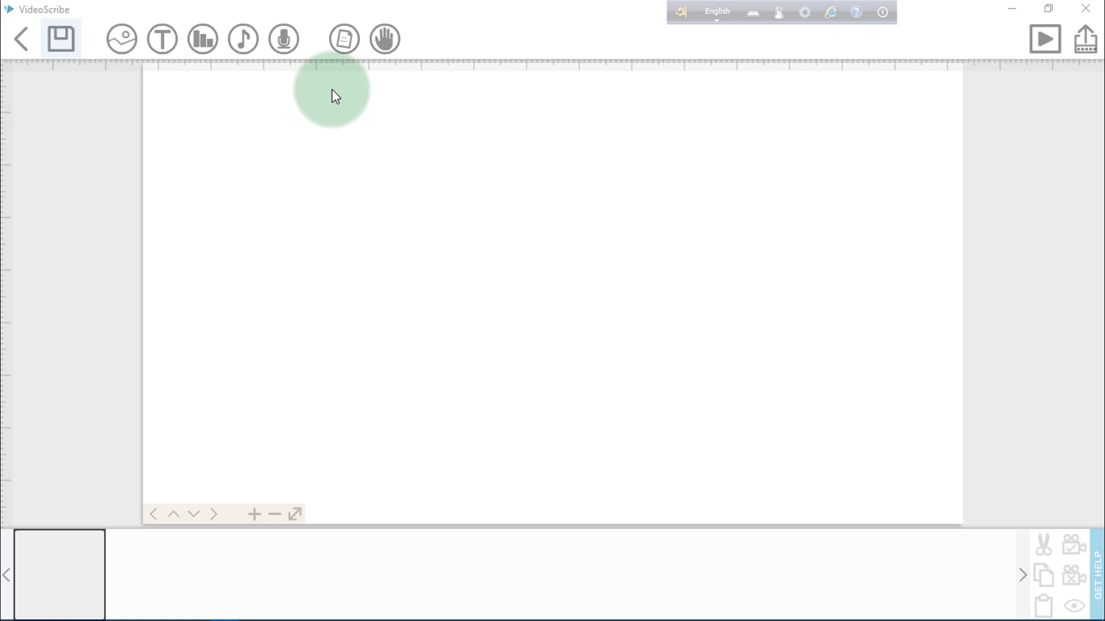
Import step 1.png from the Desktop as an image, using the middle conversion in the second row, and play that element
click(121, 38)
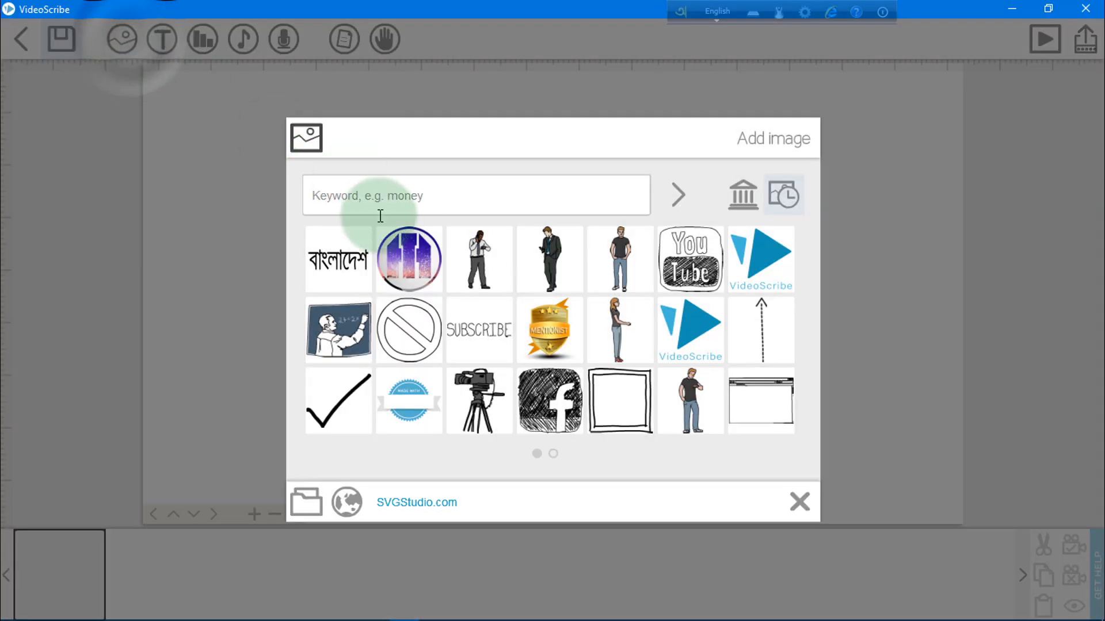
click(306, 502)
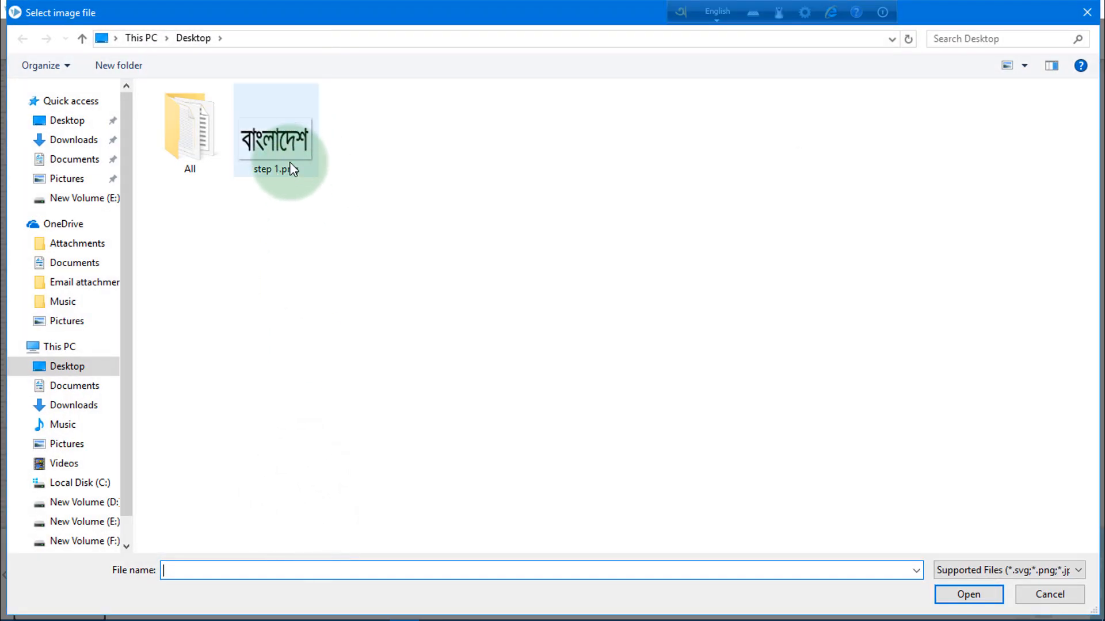
click(285, 138)
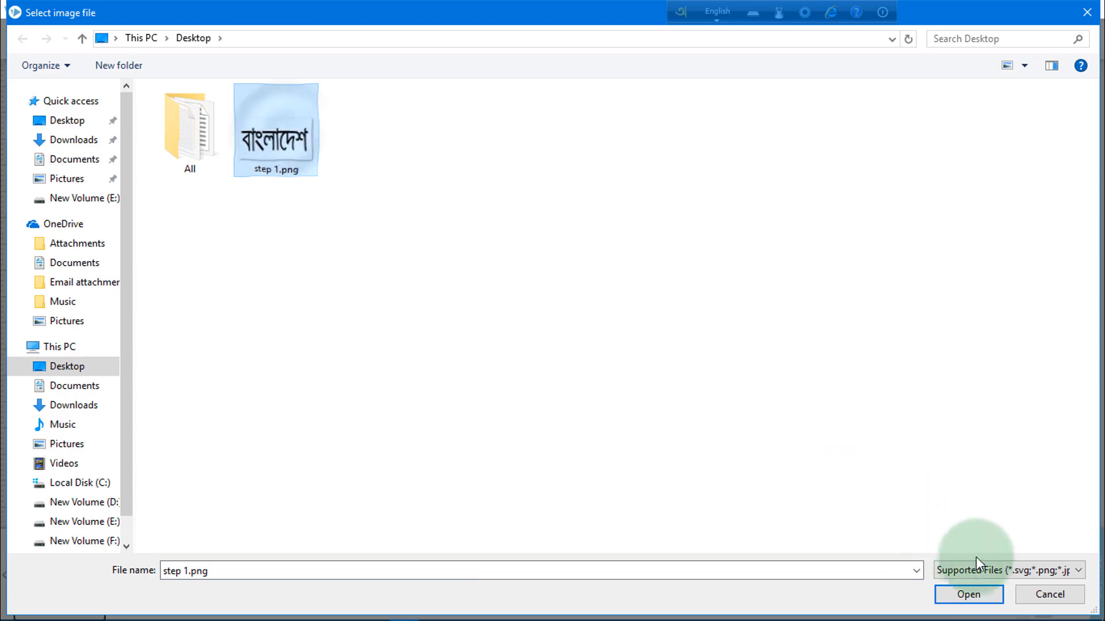
click(971, 595)
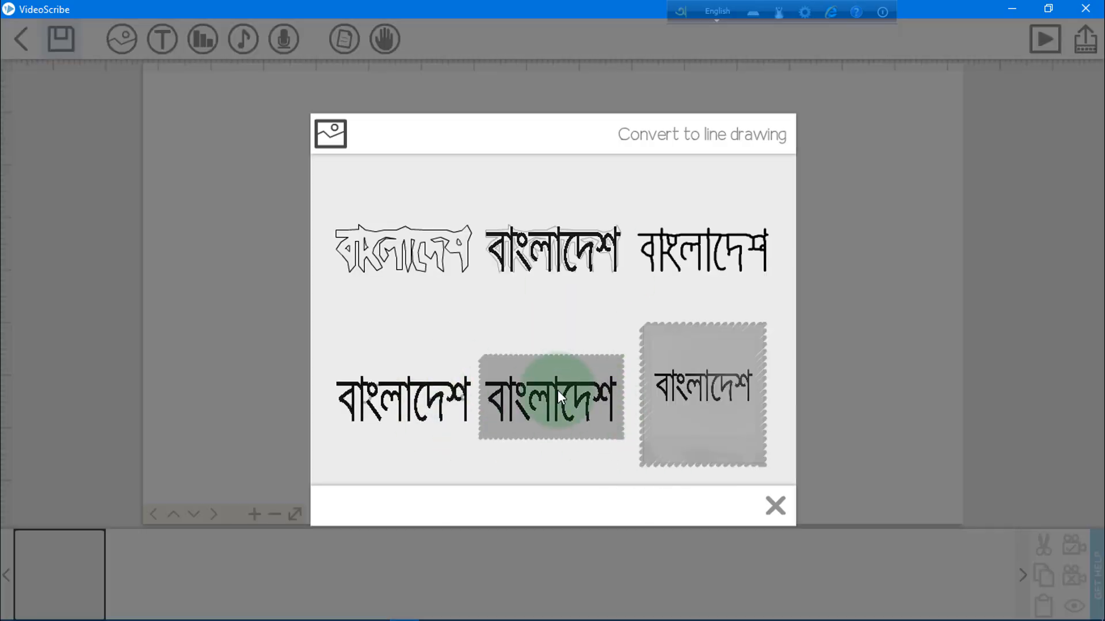
click(520, 395)
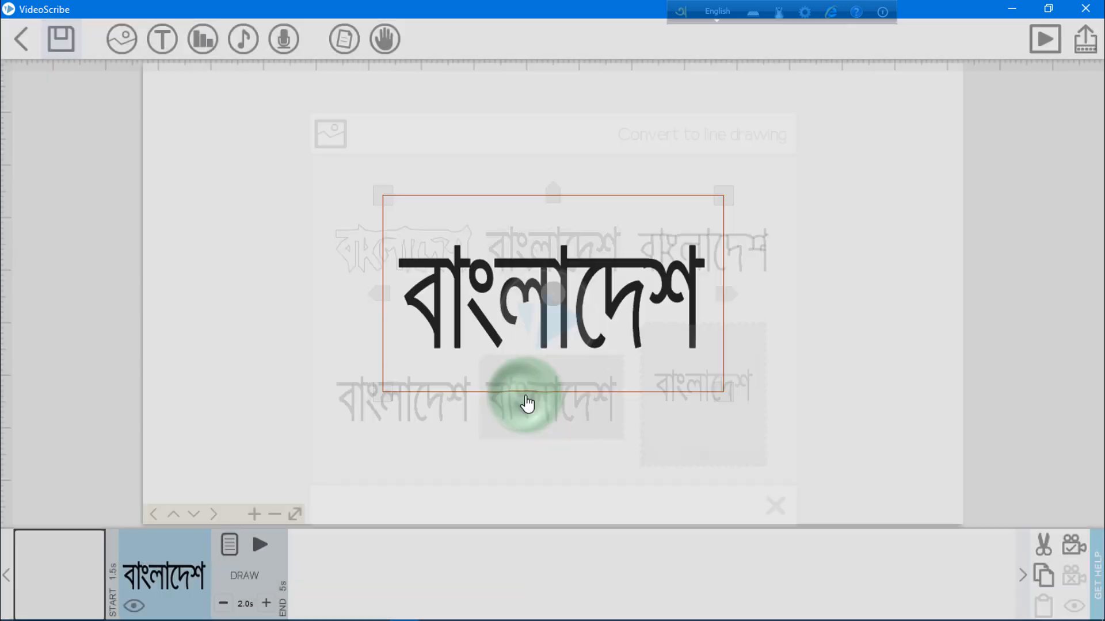
click(260, 543)
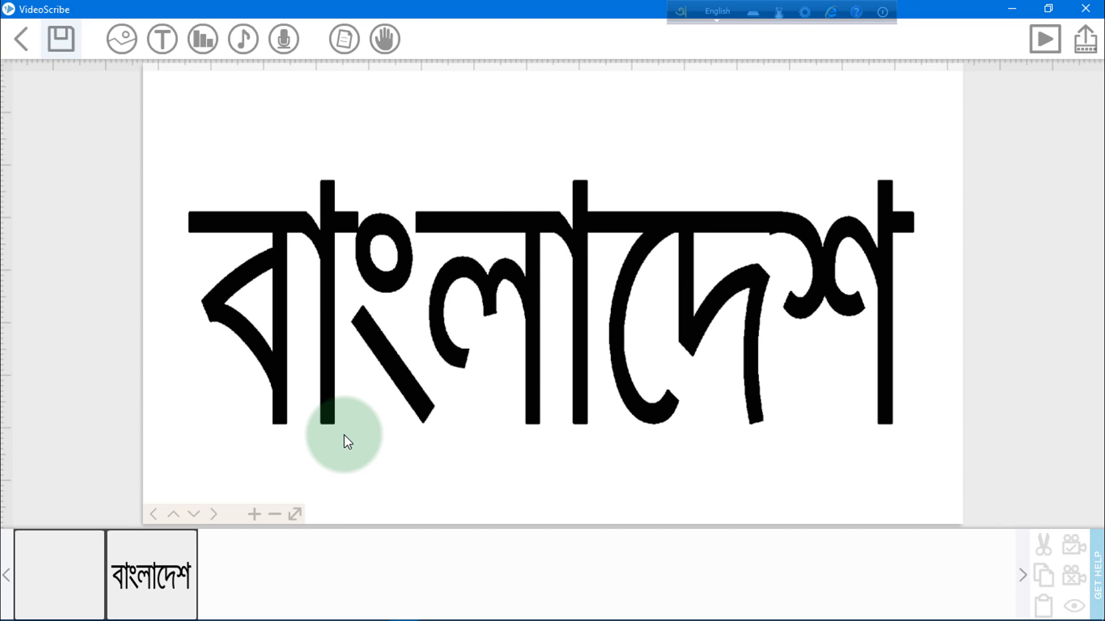
Add a text element reading "Bangladesh" in the BASIC font
click(172, 46)
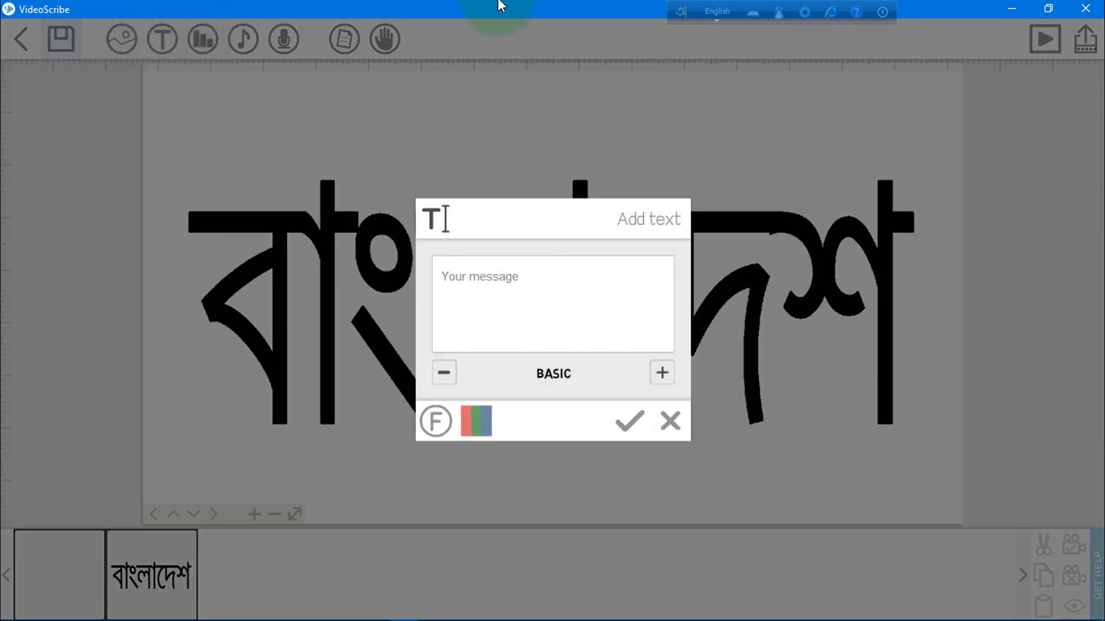
click(532, 284)
click(531, 287)
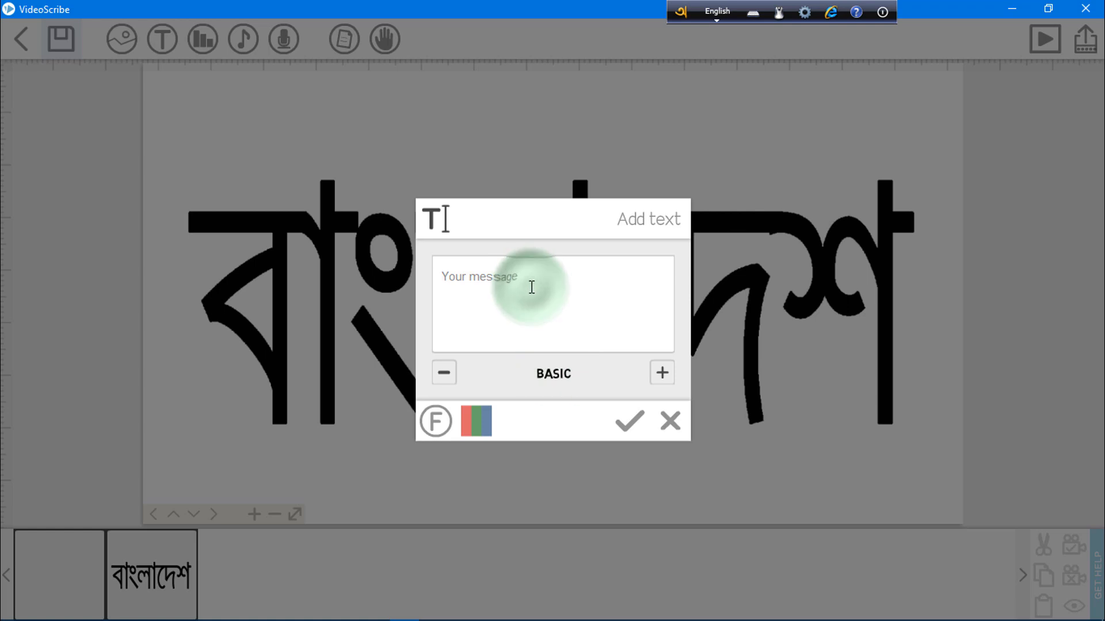
text(Bangladesh)
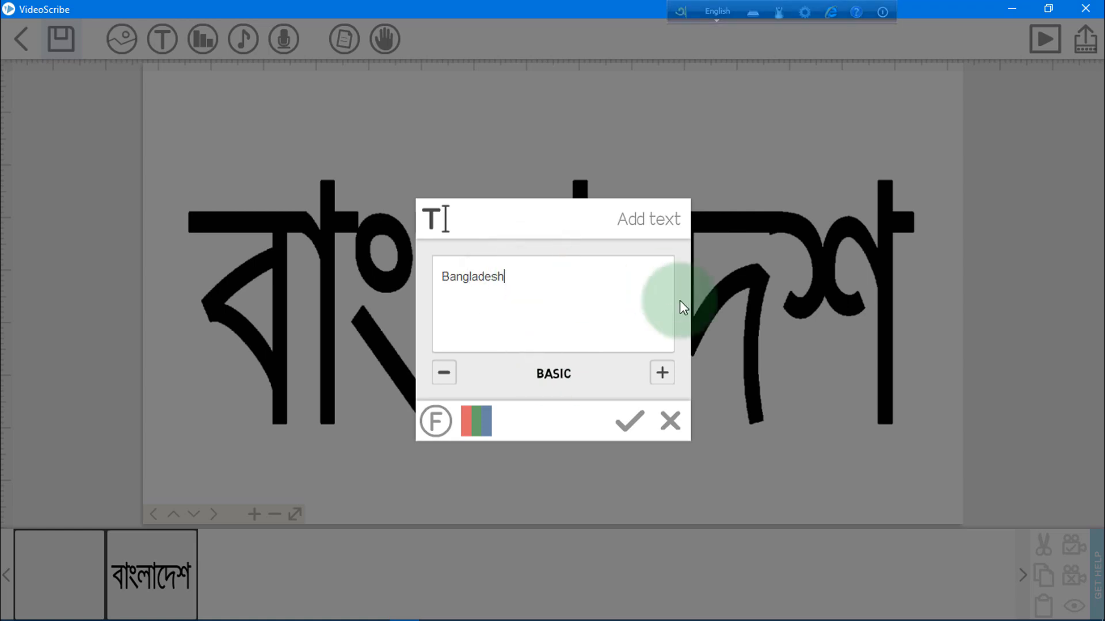
click(631, 422)
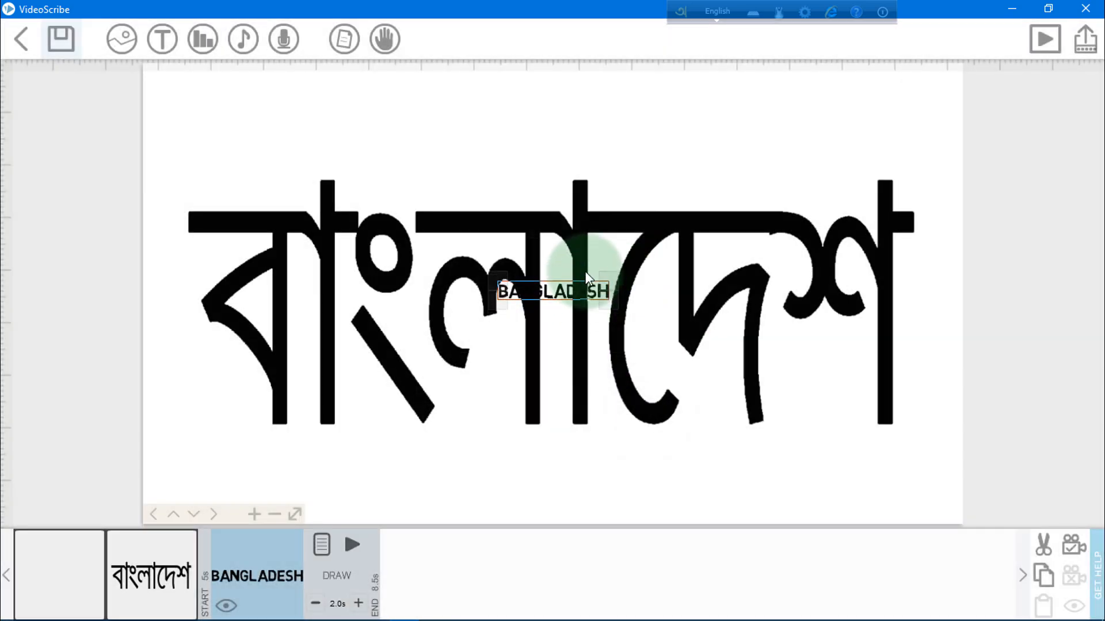
Enlarge the English text, place it above the Bangla word, and play that element's drawing animation
drag(585, 289, 645, 160)
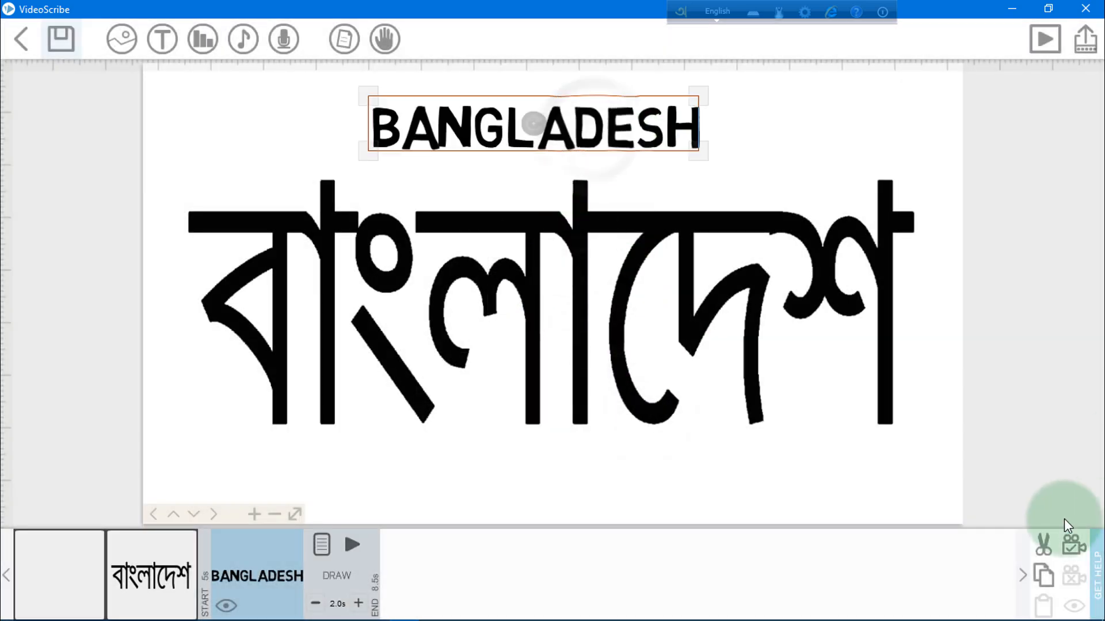
click(353, 545)
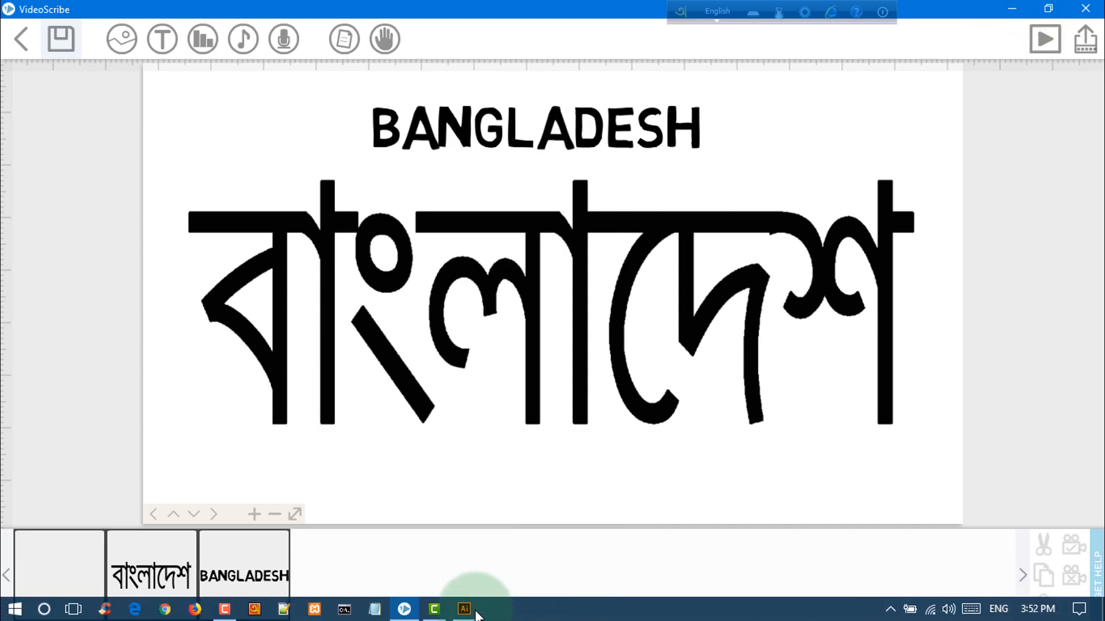
Switch to Illustrator and create a new landscape document from the Surface Pro 4 preset, 2736 x 1824 px
click(464, 609)
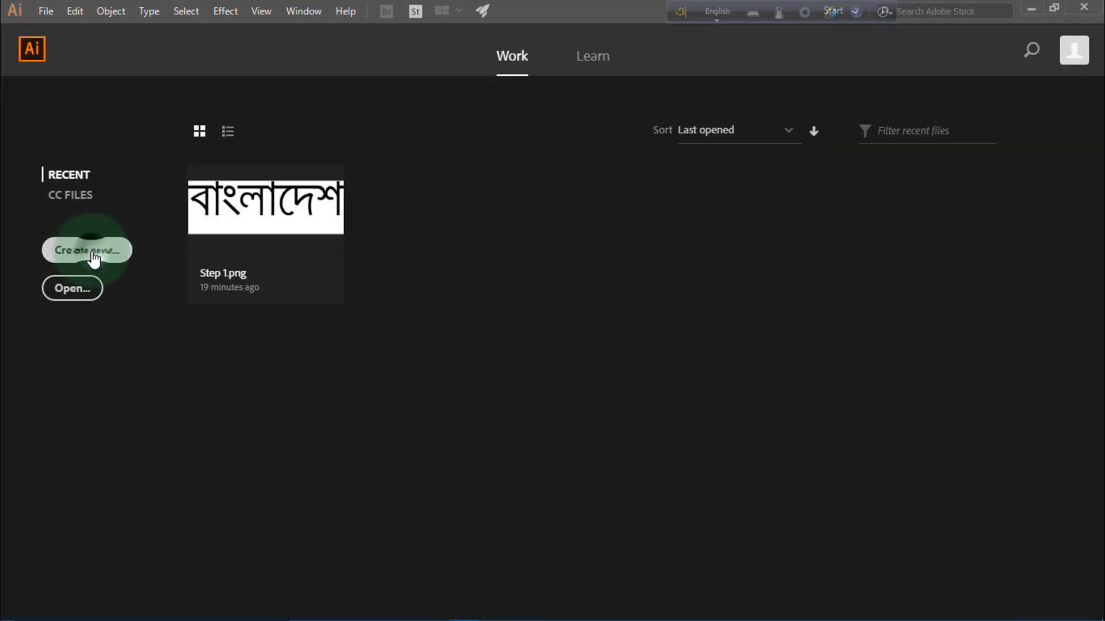
click(92, 257)
drag(696, 57, 760, 37)
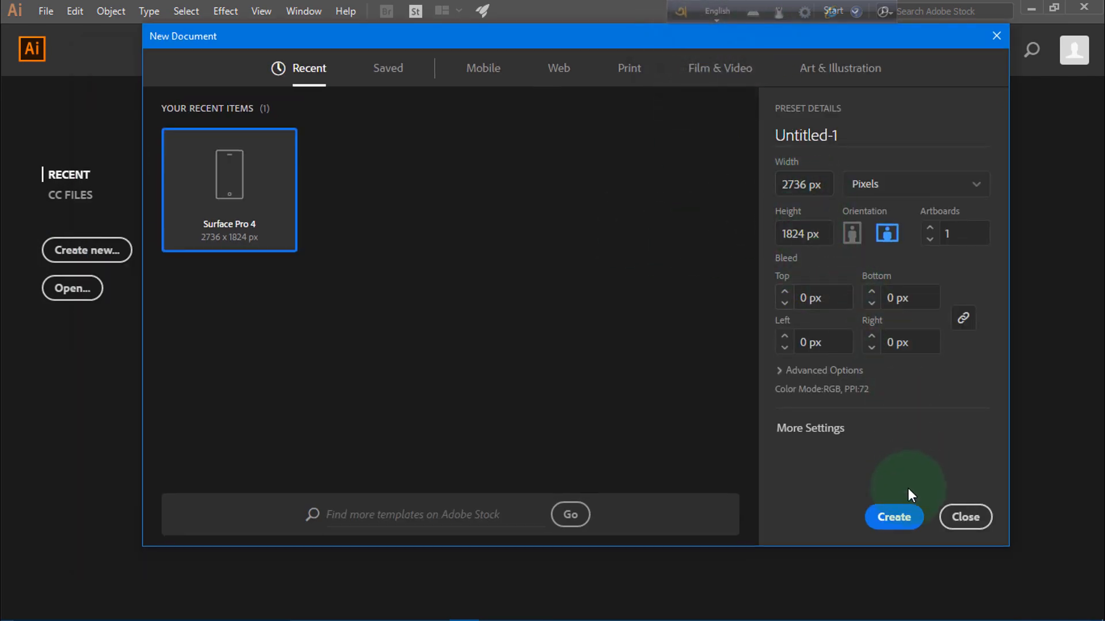
click(906, 520)
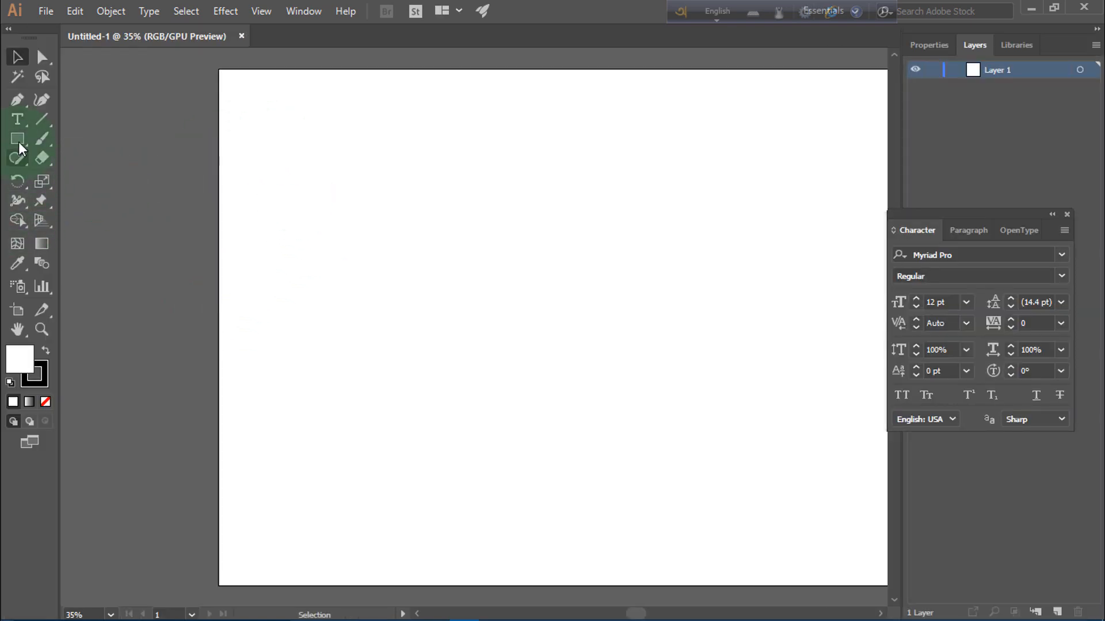
Activate the Type tool and set the Avro keyboard to Bangla with ANSI output, accepting the ANSI mode
key(t)
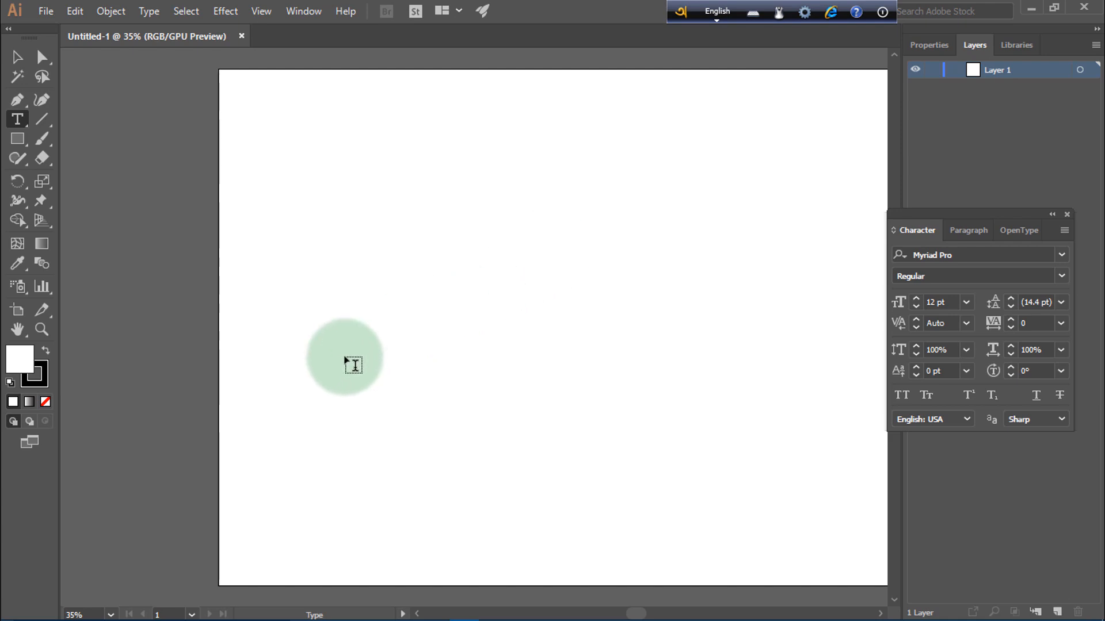
click(717, 11)
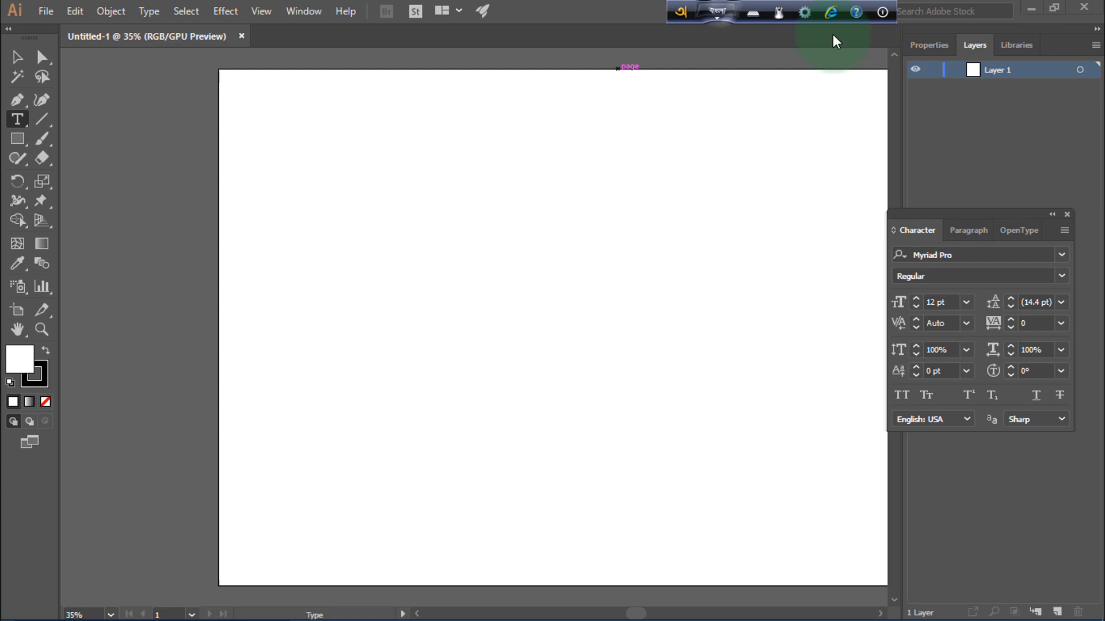
click(811, 12)
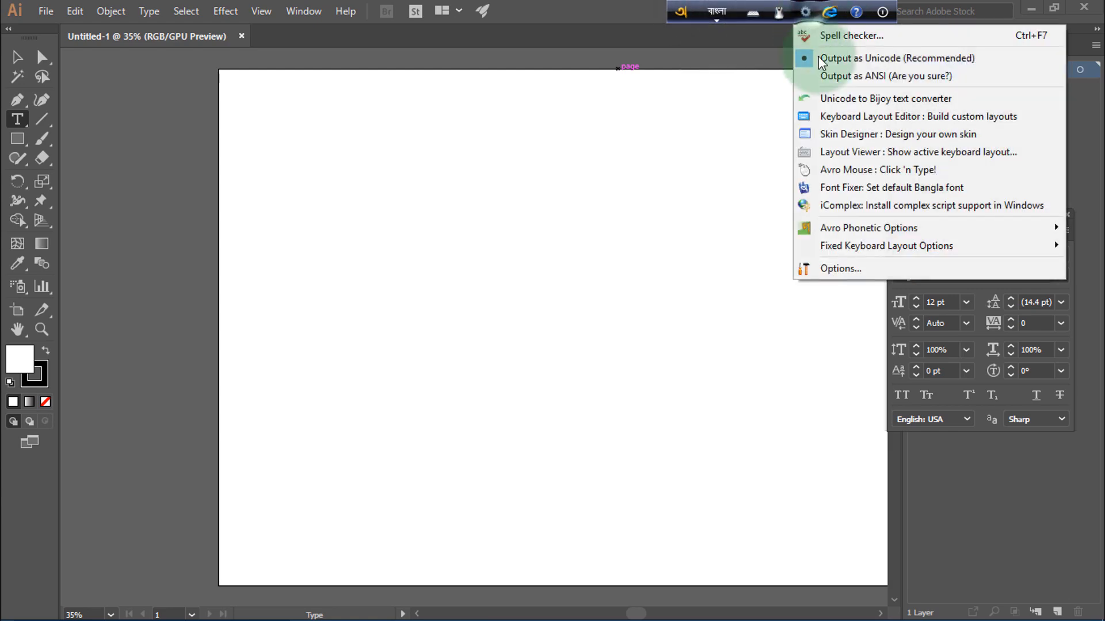
click(886, 81)
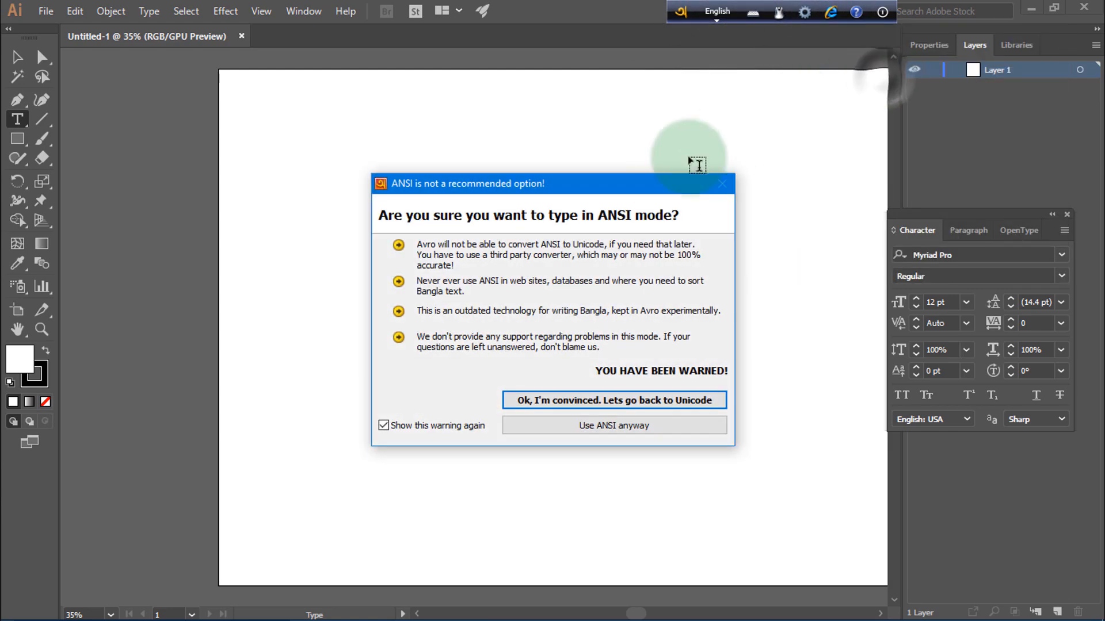
click(637, 429)
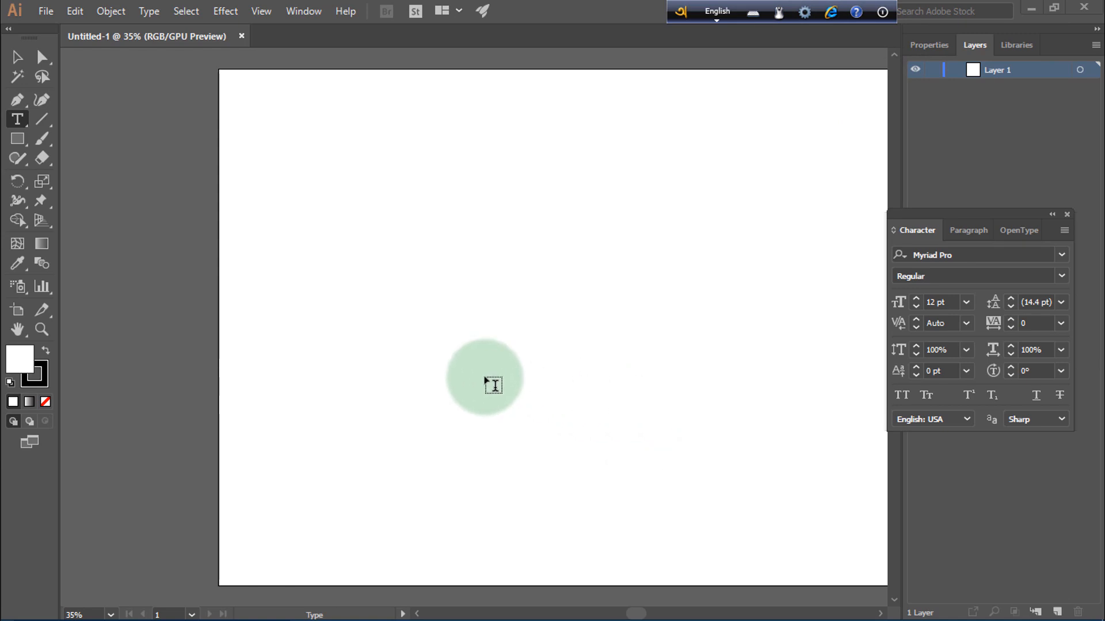
click(425, 319)
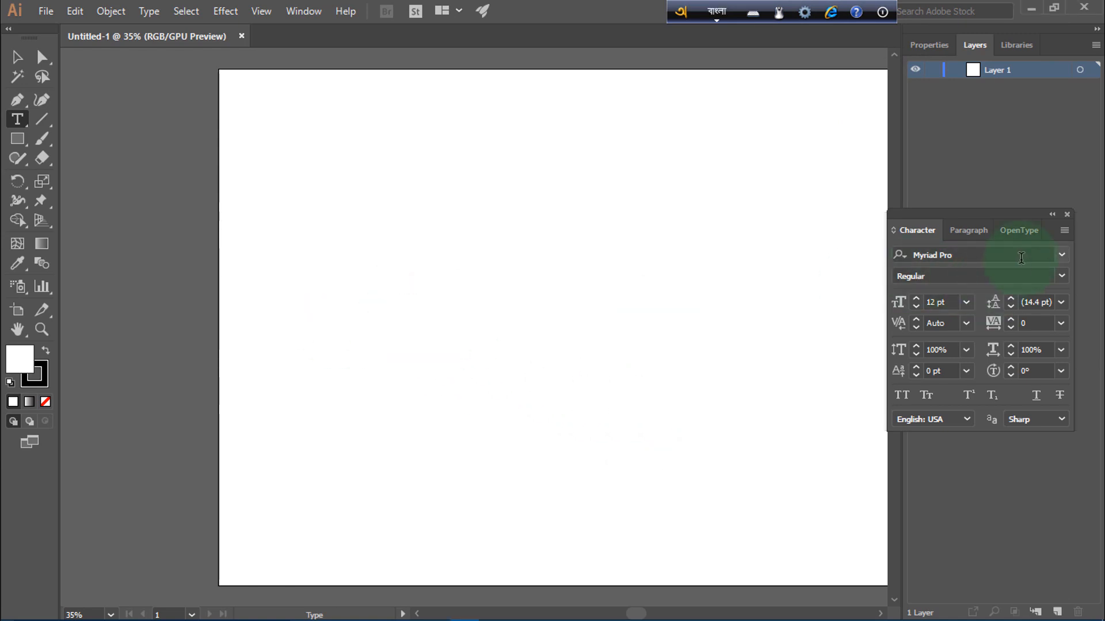
Search the available fonts for "siy", and close and reopen the character formatting settings
click(1042, 255)
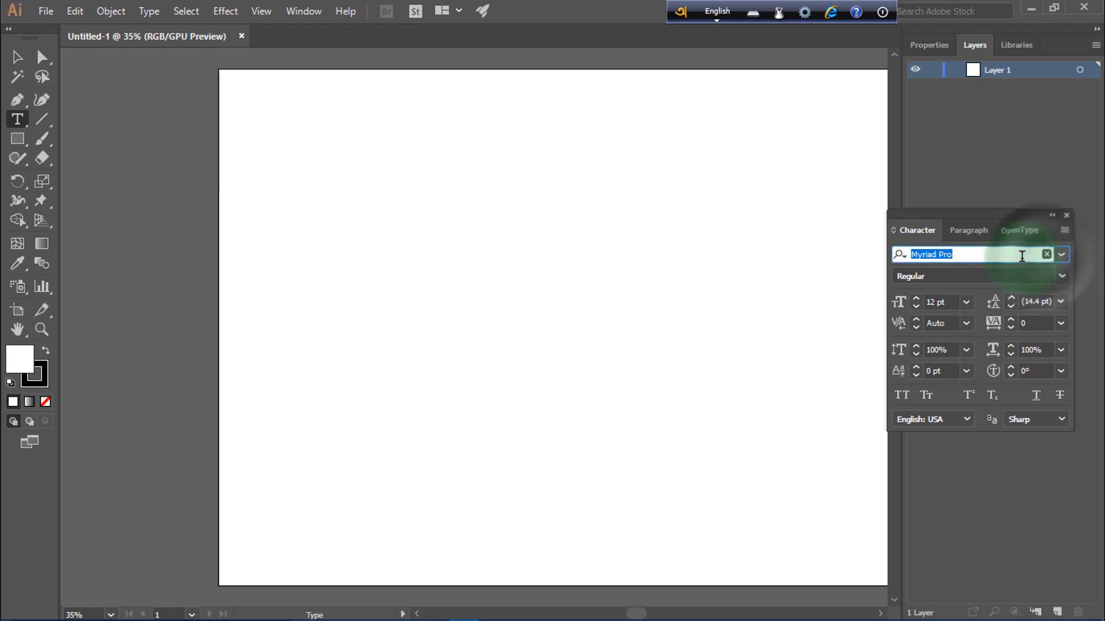
text(s)
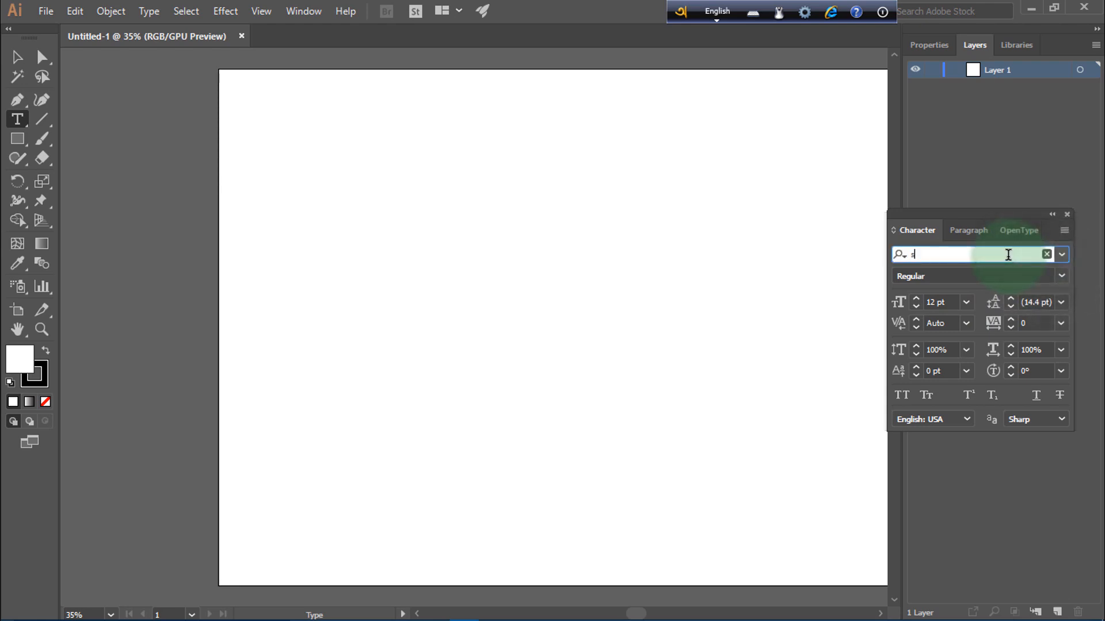
text(iyan)
key(BackSpace)
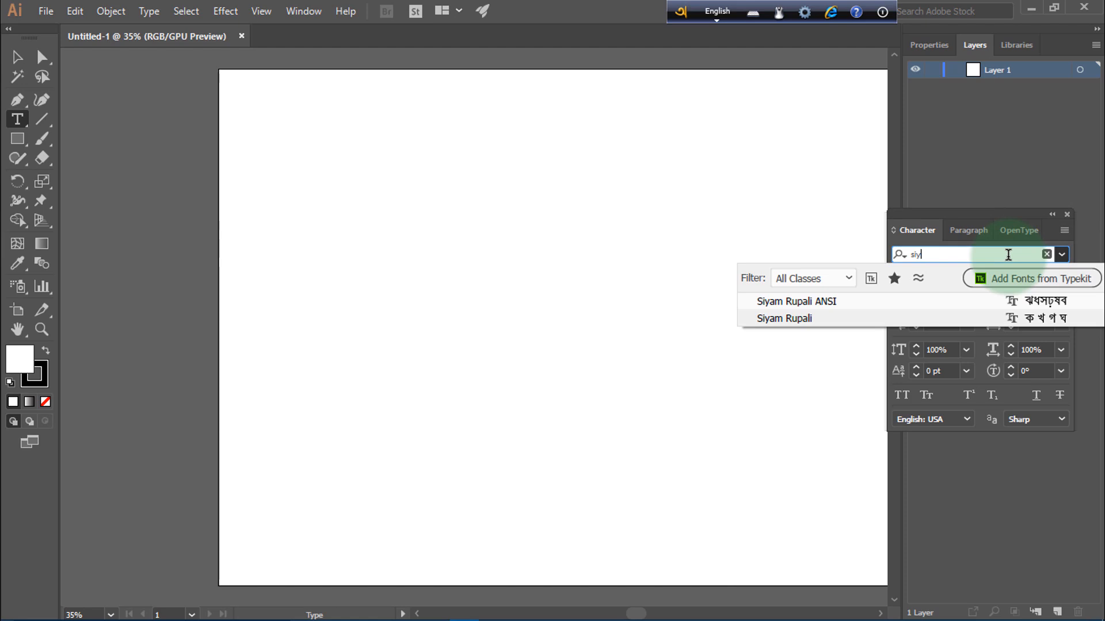
click(1068, 219)
key(ctrl+t)
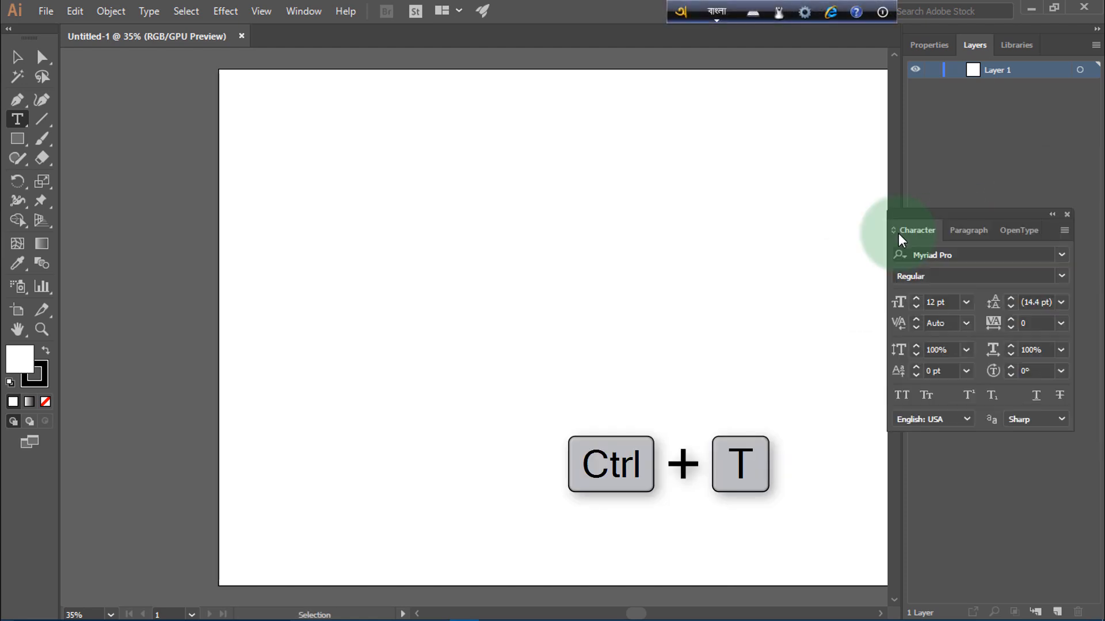
Set the font to Siyam Rupali ANSI and start an empty text line on the artboard, removing its placeholder text
click(1063, 257)
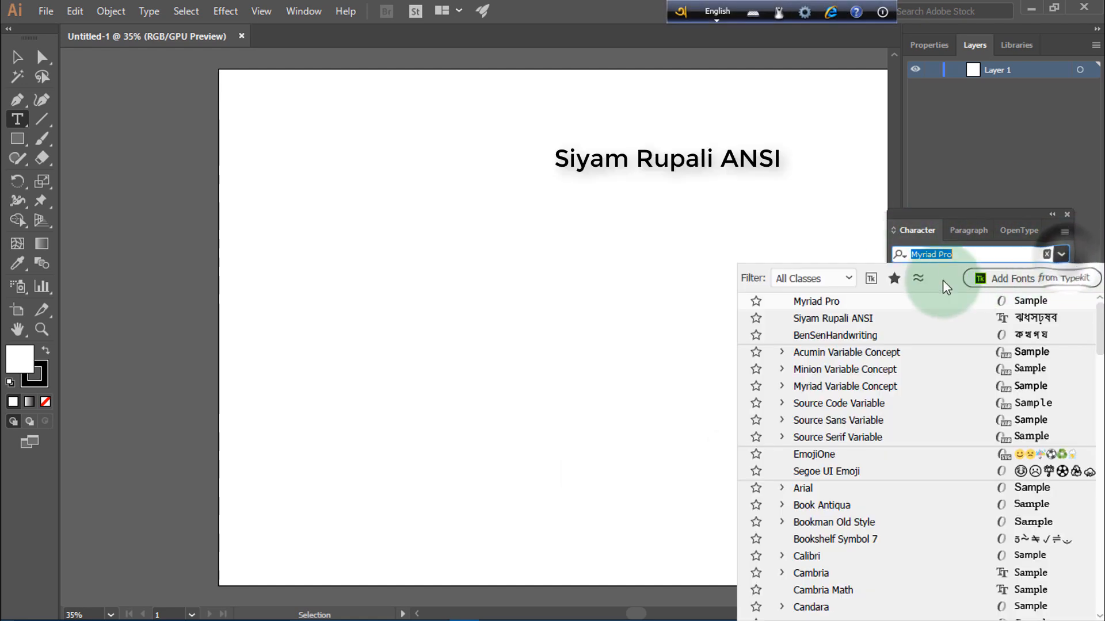
click(856, 318)
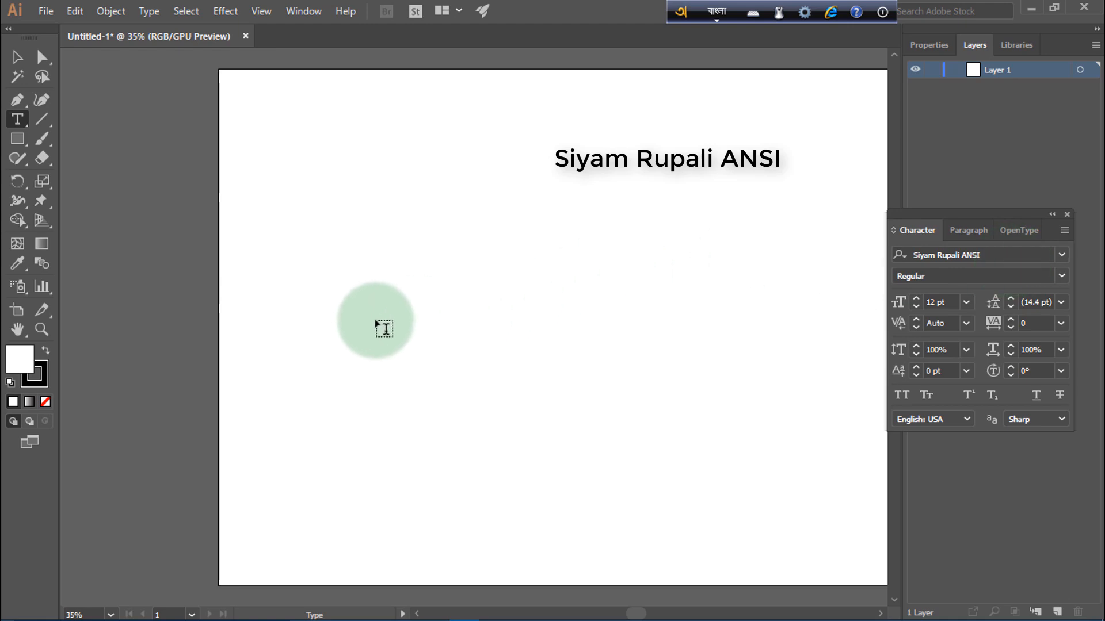
click(390, 325)
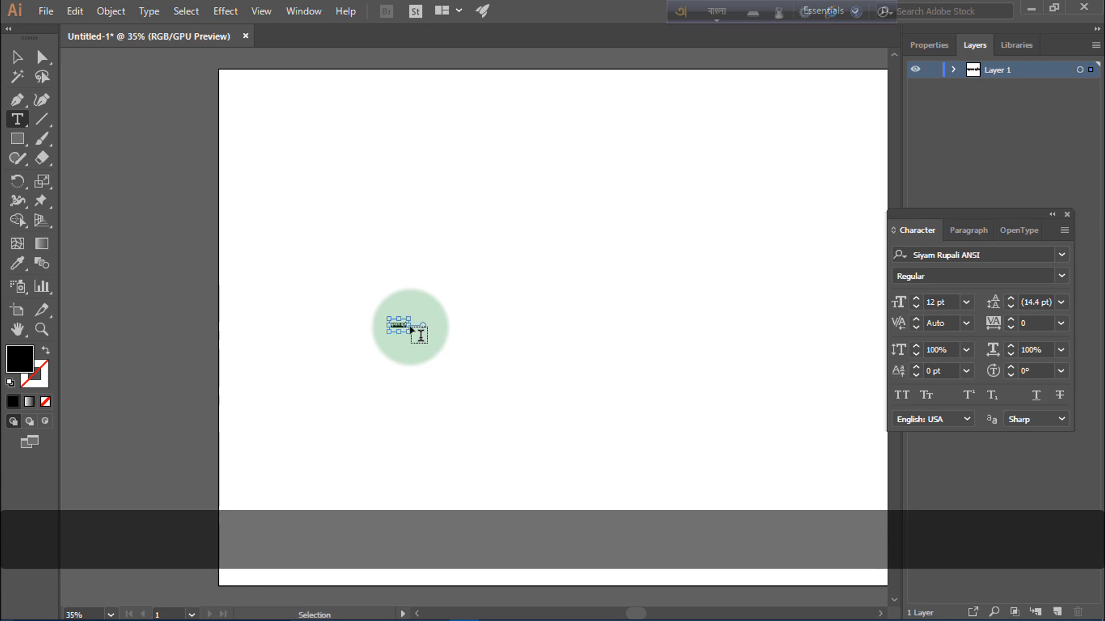
key(ctrl+equal)
key(ctrl+equal)
key(ctrl+equal)
key(ctrl+equal)
key(BackSpace)
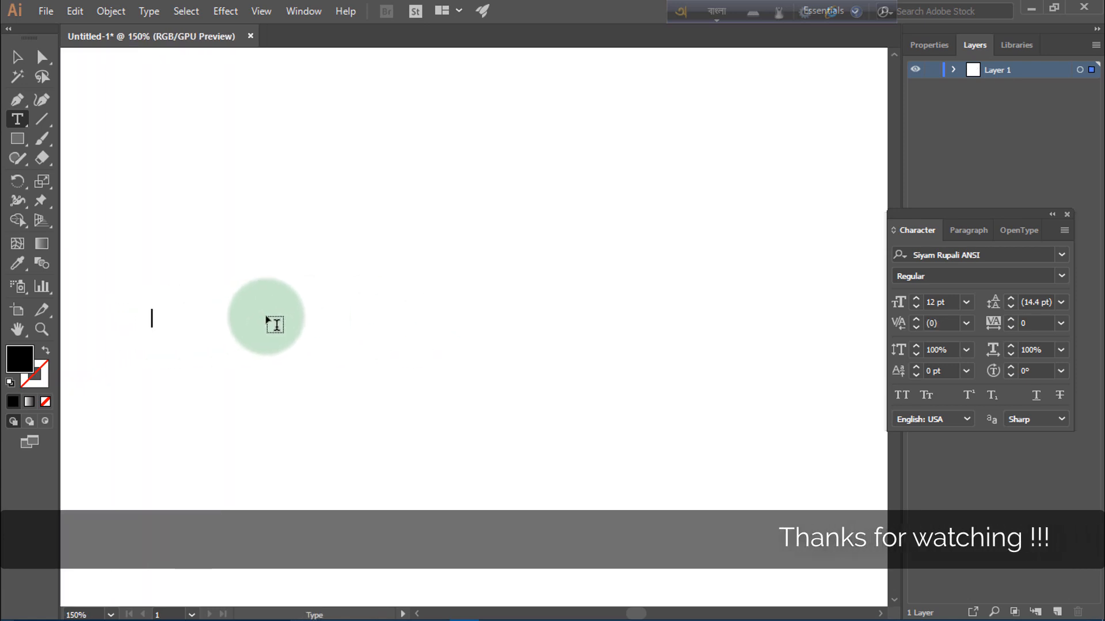
Select ANSI output again in the Avro keyboard, accept using ANSI anyway, and switch the keyboard to Bangla
click(805, 13)
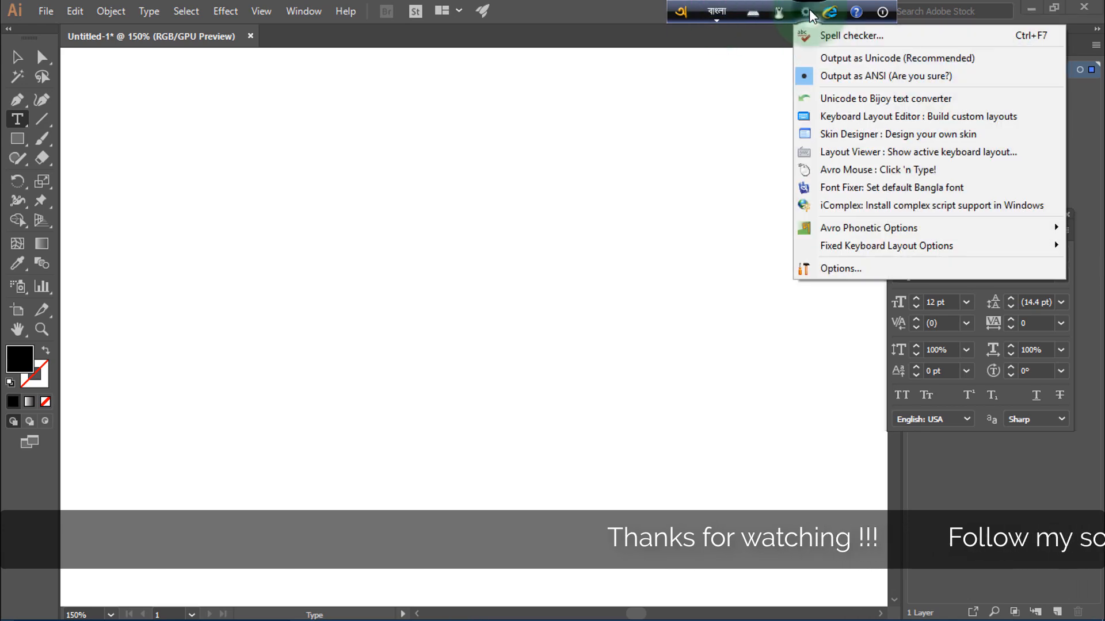
click(838, 77)
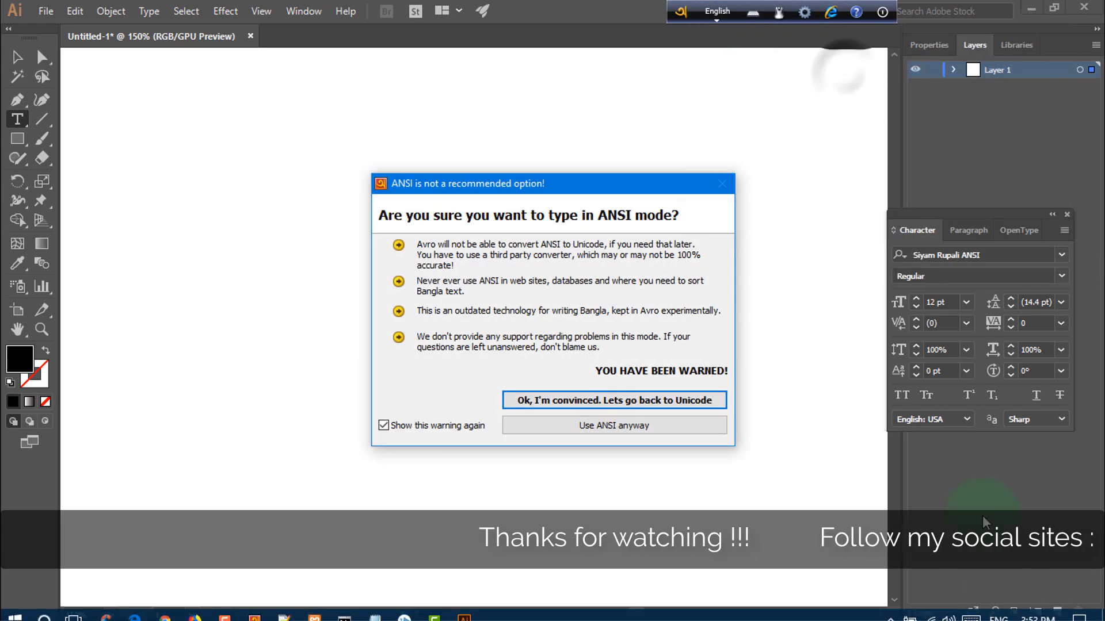
click(632, 427)
key(F12)
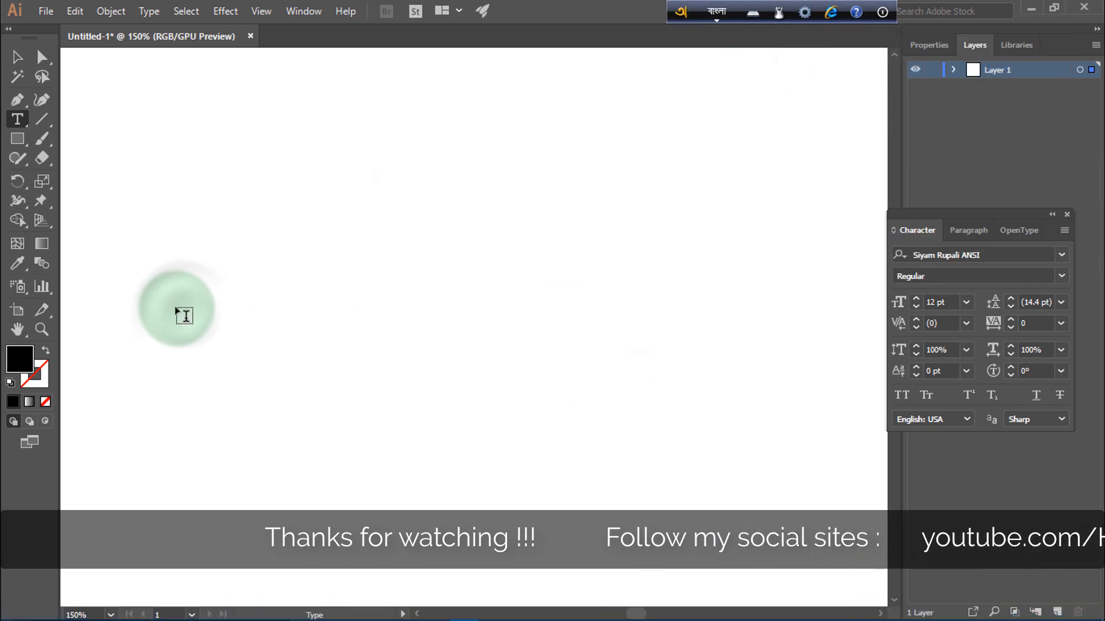
text(Bnag)
key(BackSpace)
key(BackSpace)
key(BackSpace)
key(BackSpace)
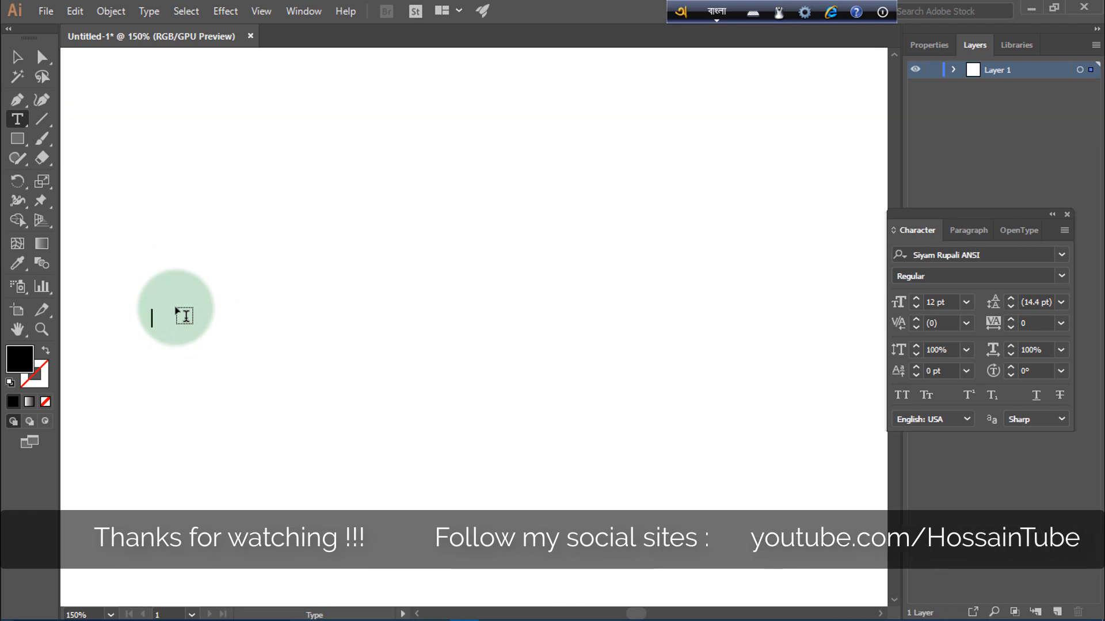
Enter the Bangla word বাংলাদেশ phonetically as "bangladesh" and move the text to the middle of the canvas
text(bangladesh)
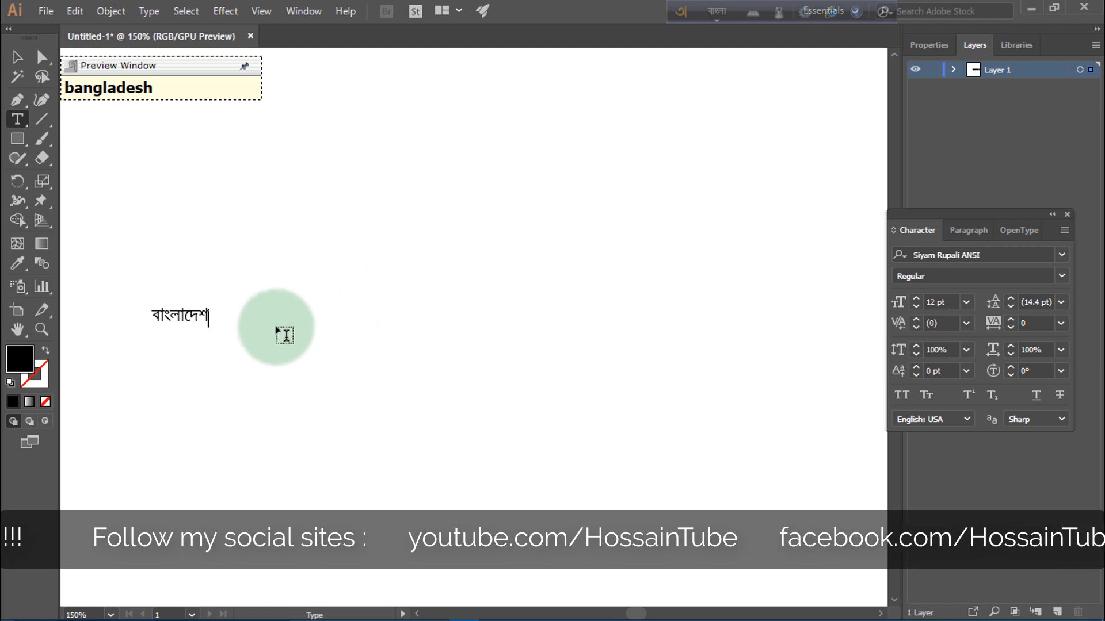
click(47, 60)
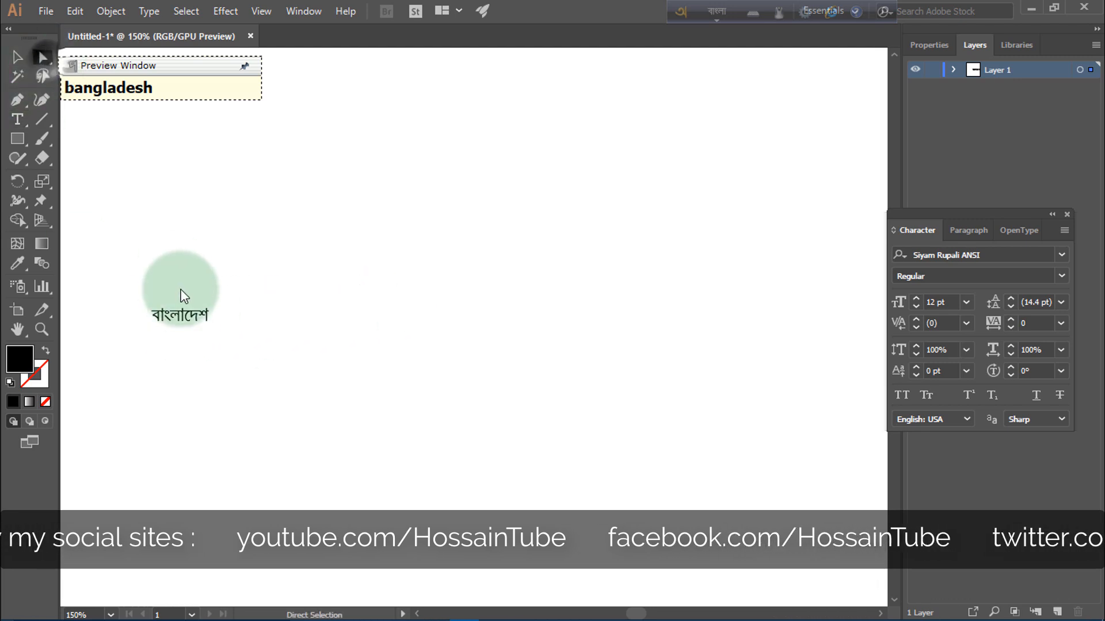
drag(183, 312, 373, 317)
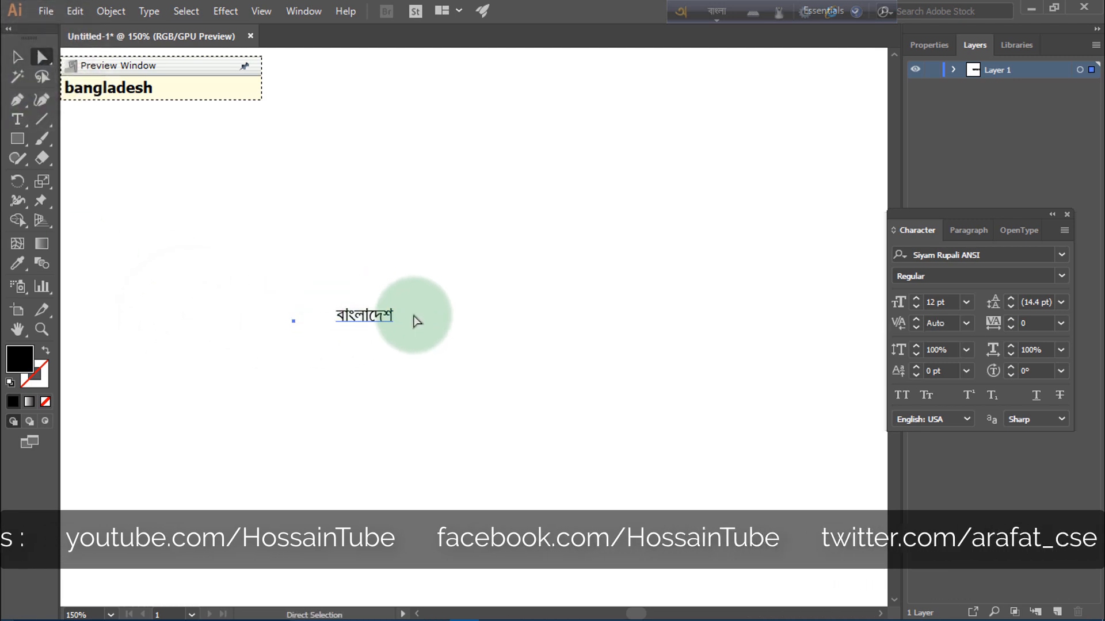
scroll(414, 317, up, 6)
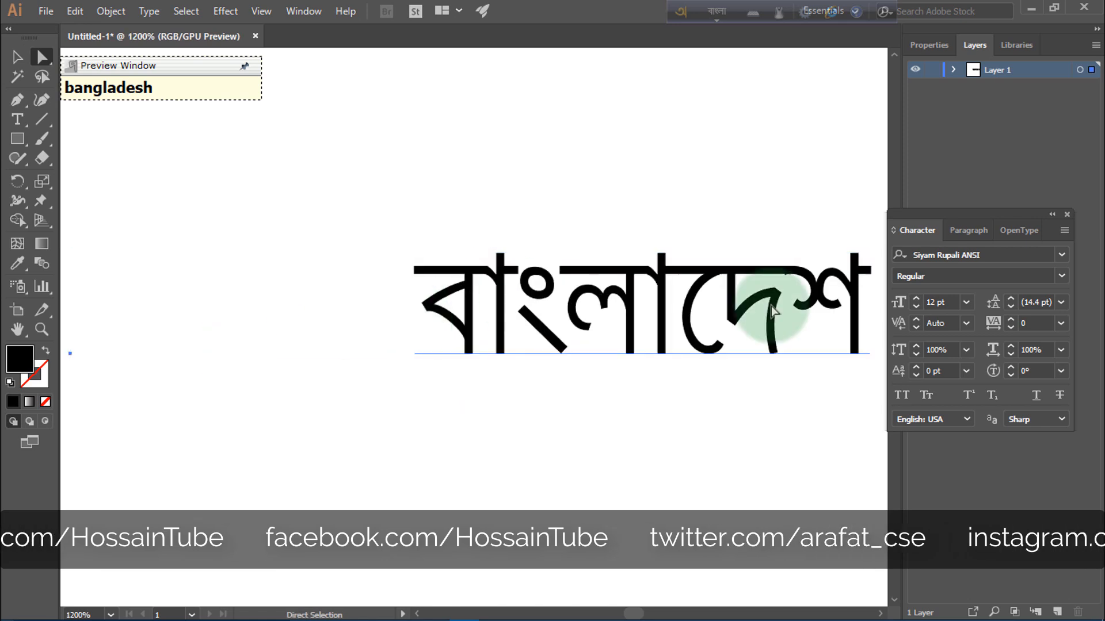
drag(735, 262, 561, 293)
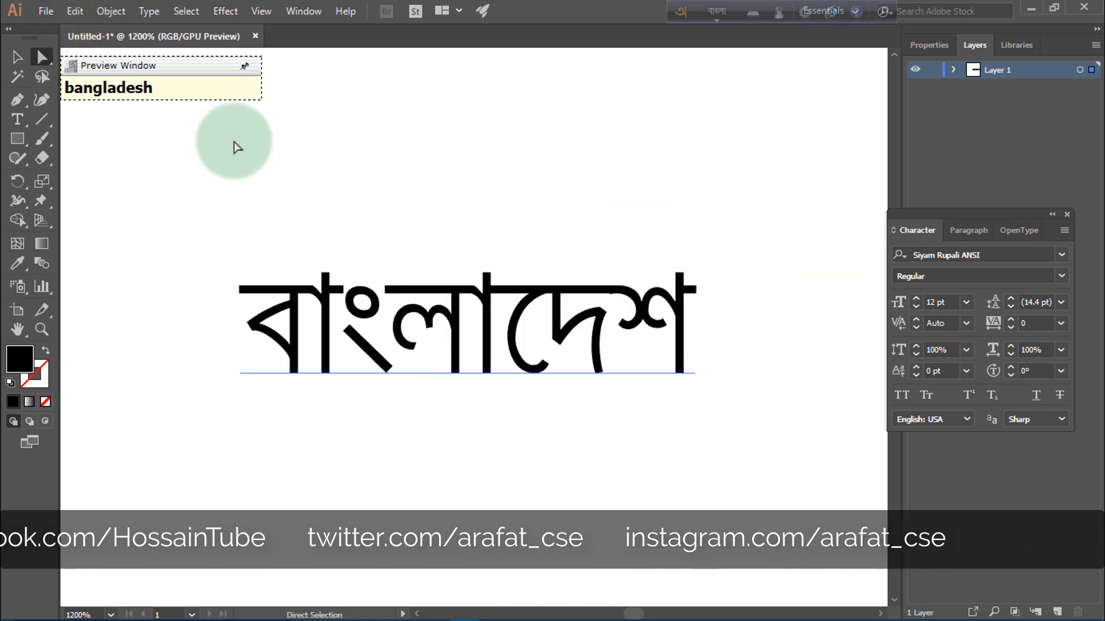
Save the document to the Desktop in SVG format, keeping the file name Untitled-1.svg
click(47, 11)
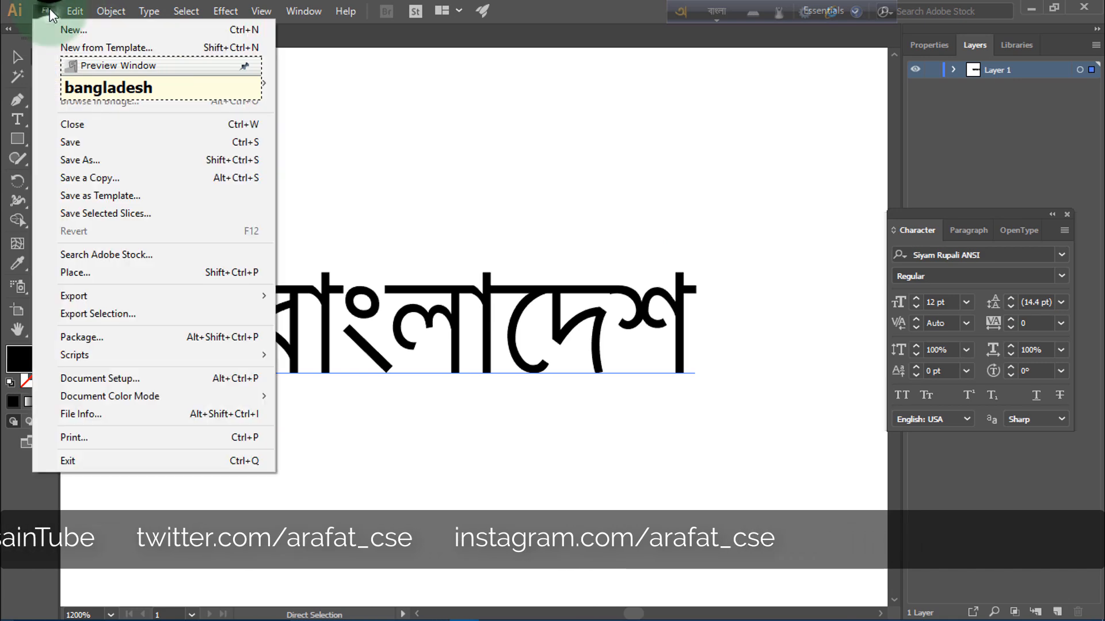
click(93, 164)
click(268, 326)
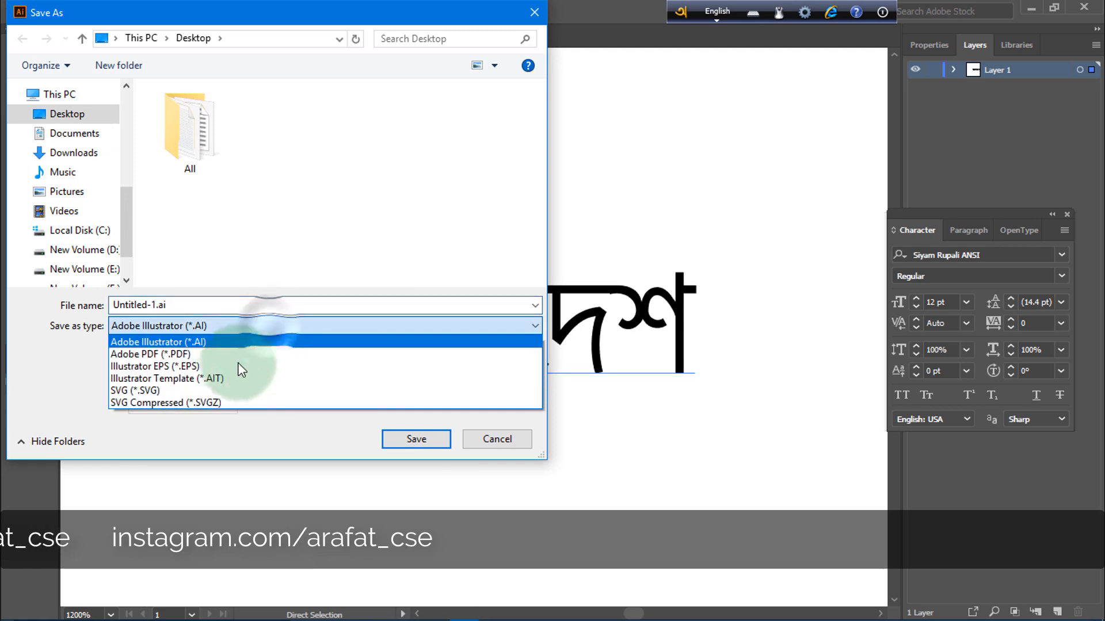
click(209, 389)
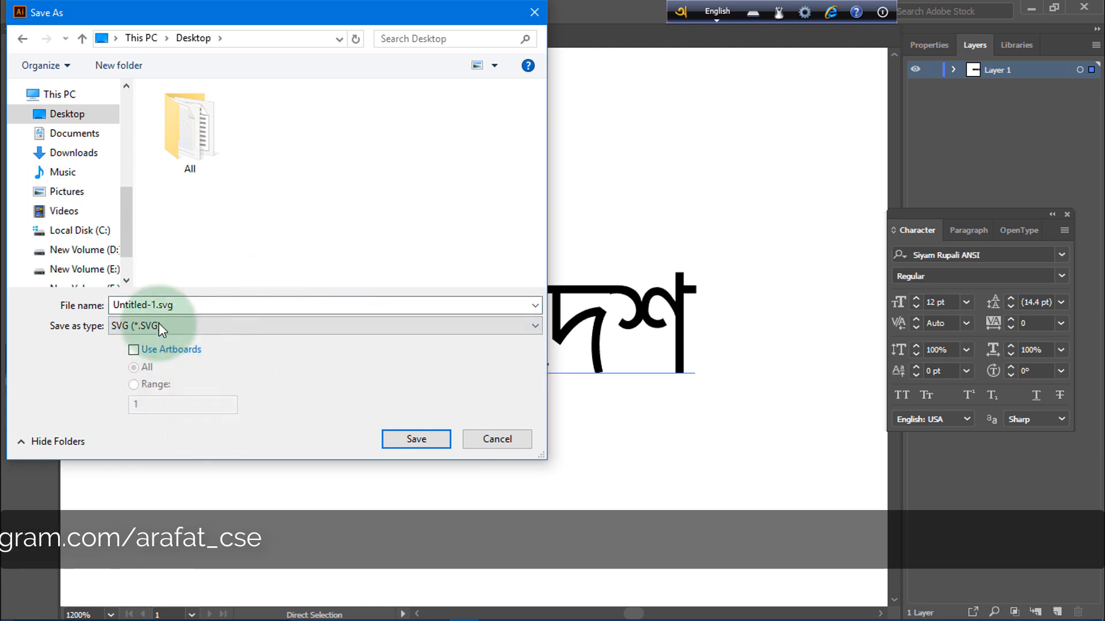
click(147, 303)
click(157, 305)
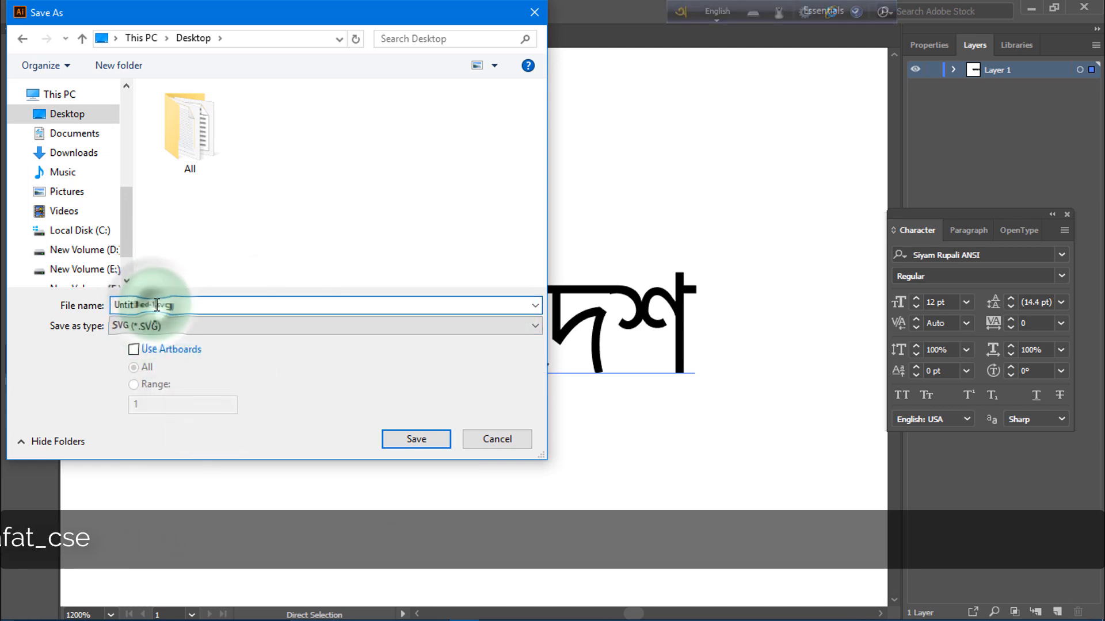
drag(156, 305, 90, 310)
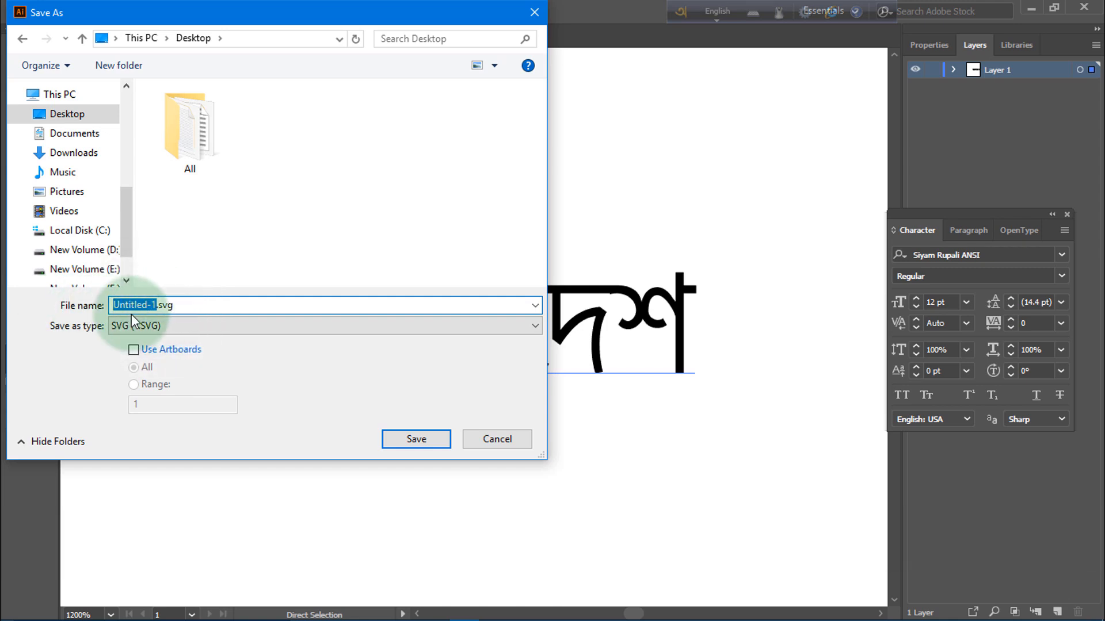
click(132, 313)
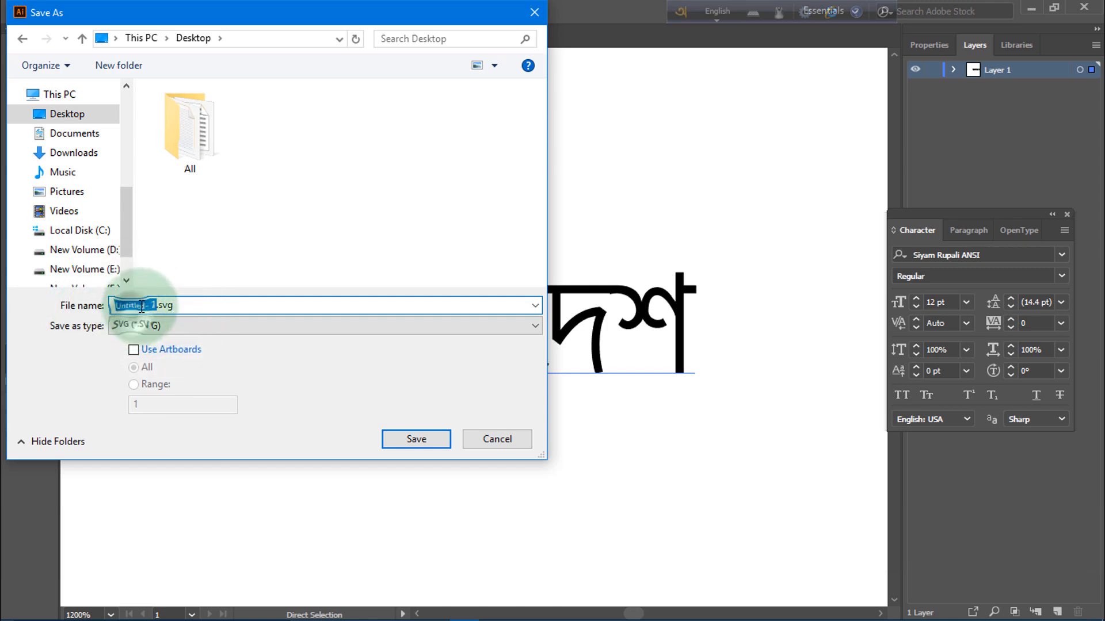
click(412, 434)
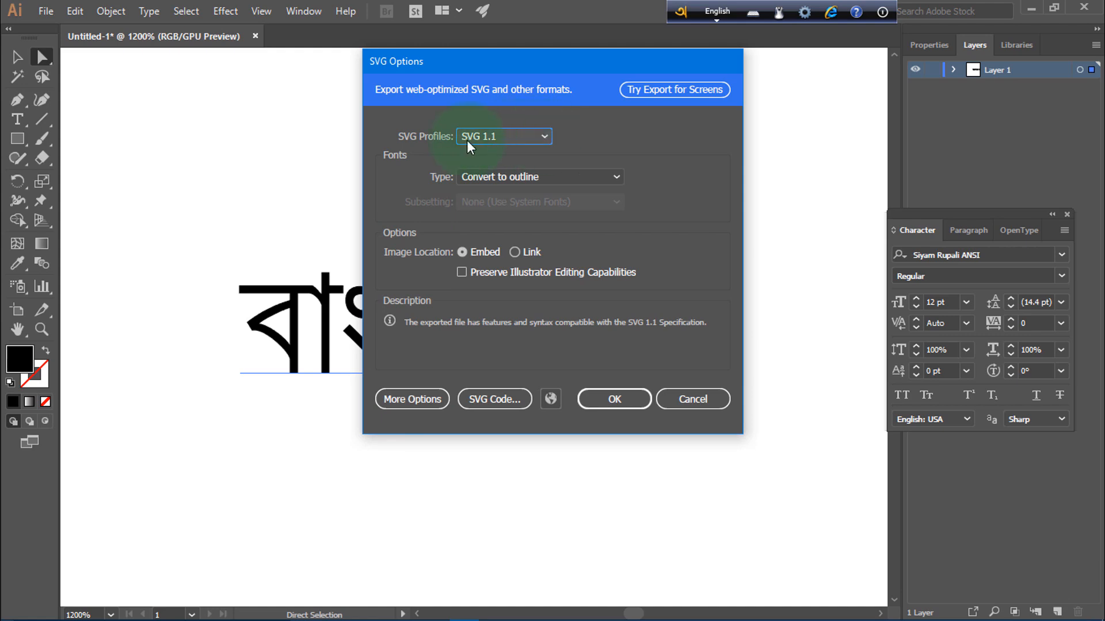
Set the SVG font type to Convert to outline, keep the SVG 1.1 profile, and finish the export
click(550, 178)
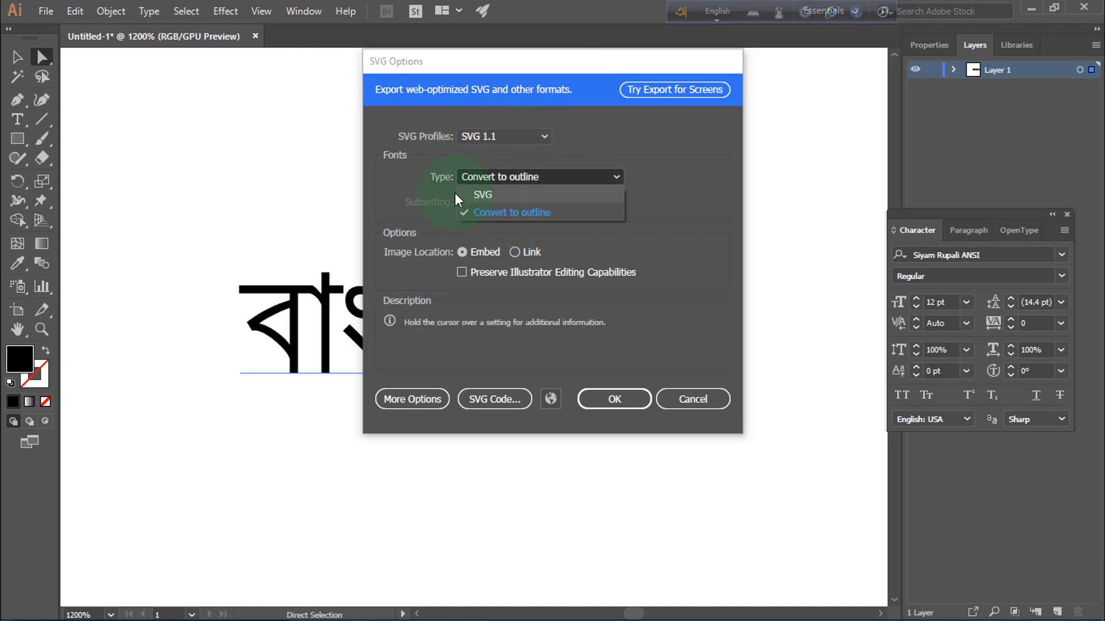
click(493, 192)
click(503, 178)
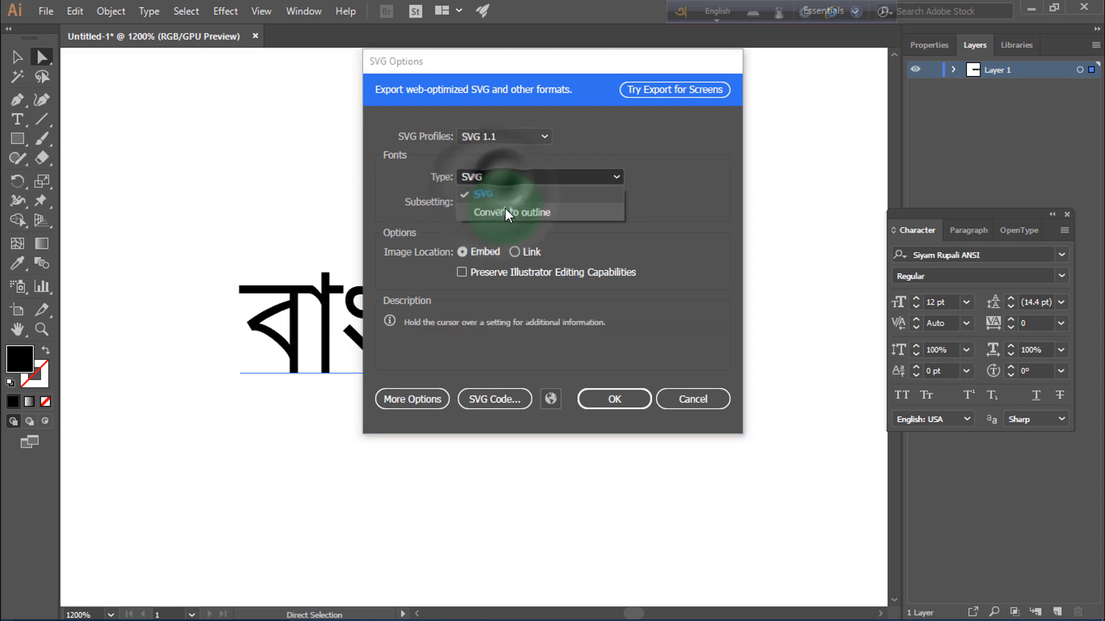
click(509, 212)
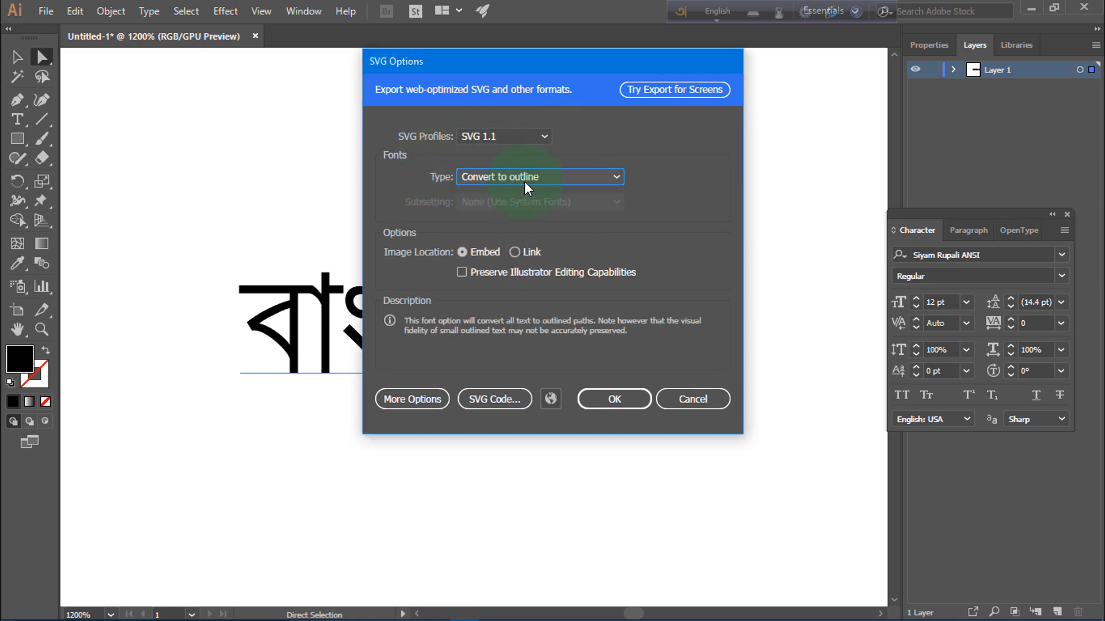
click(616, 400)
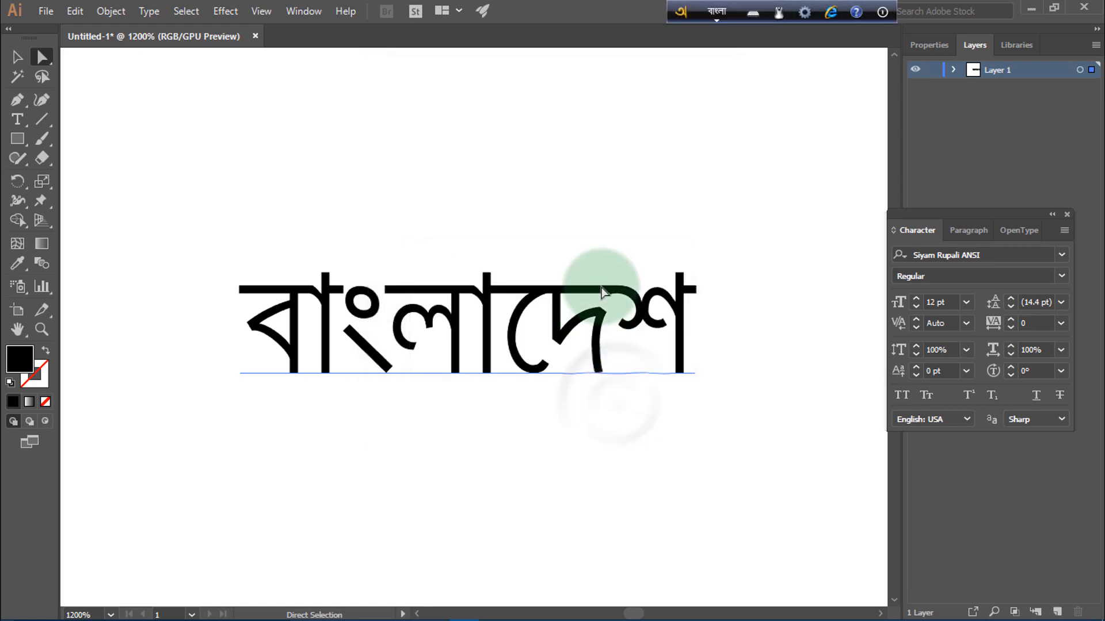
Minimize the open windows, locate Untitled-1.svg on the desktop, and switch to VideoScribe
click(1027, 11)
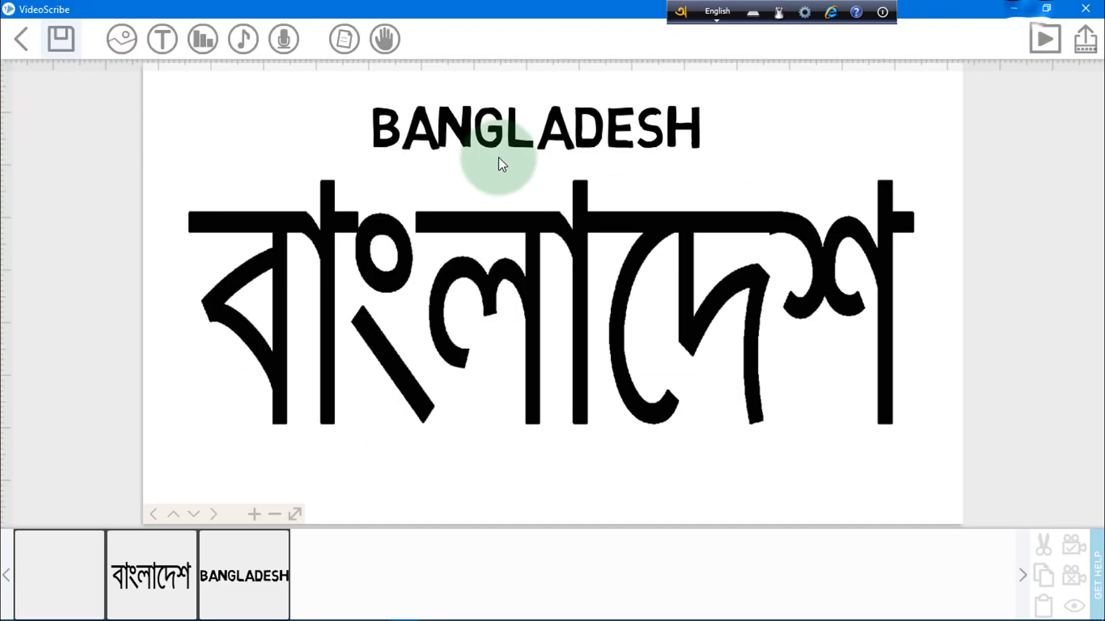
click(1021, 5)
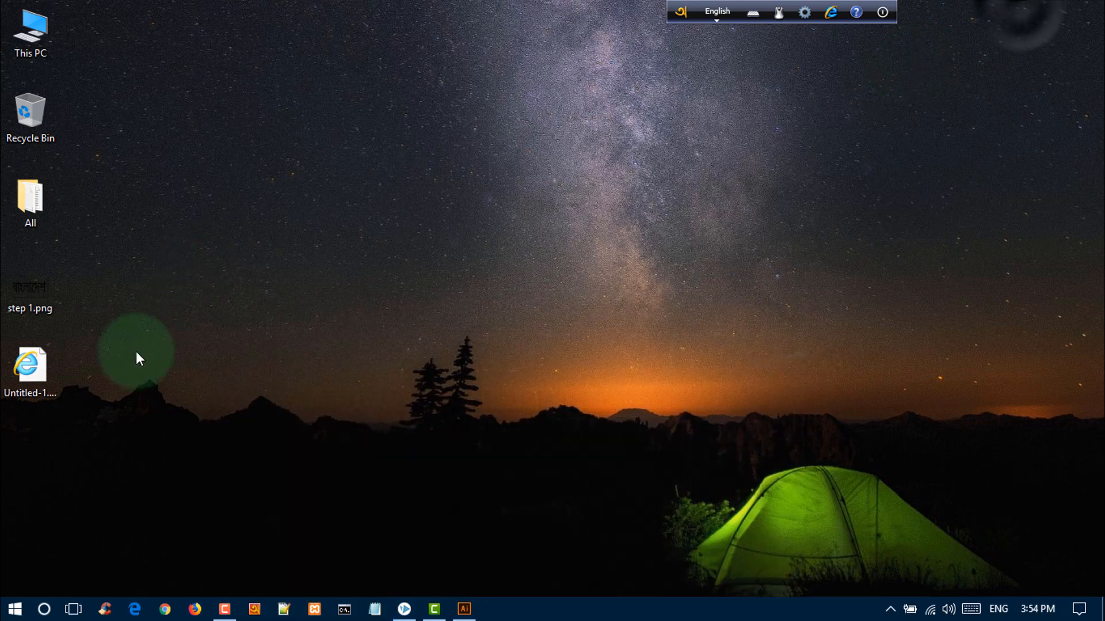
click(39, 375)
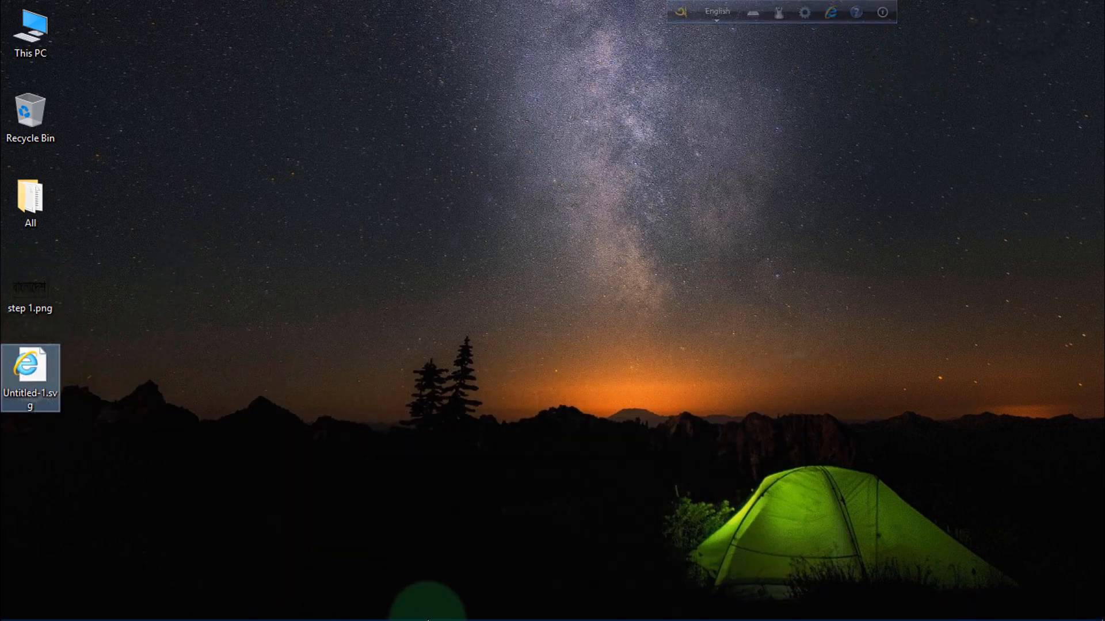
click(403, 609)
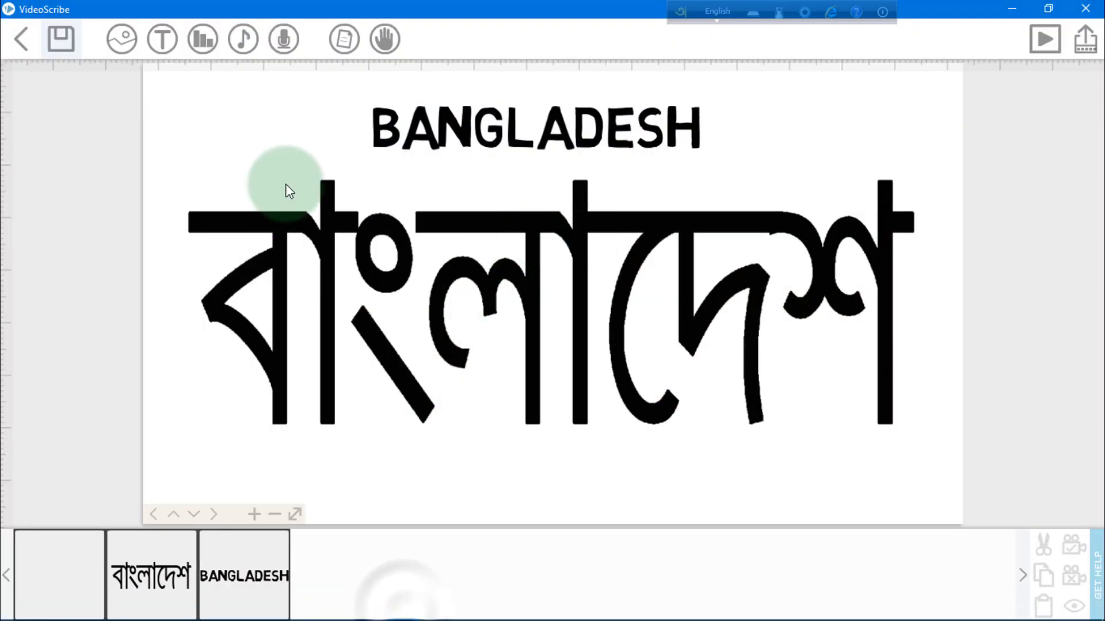
Import Untitled-1.svg from the Desktop as a new image on an empty area of the VideoScribe canvas
drag(859, 138, 94, 197)
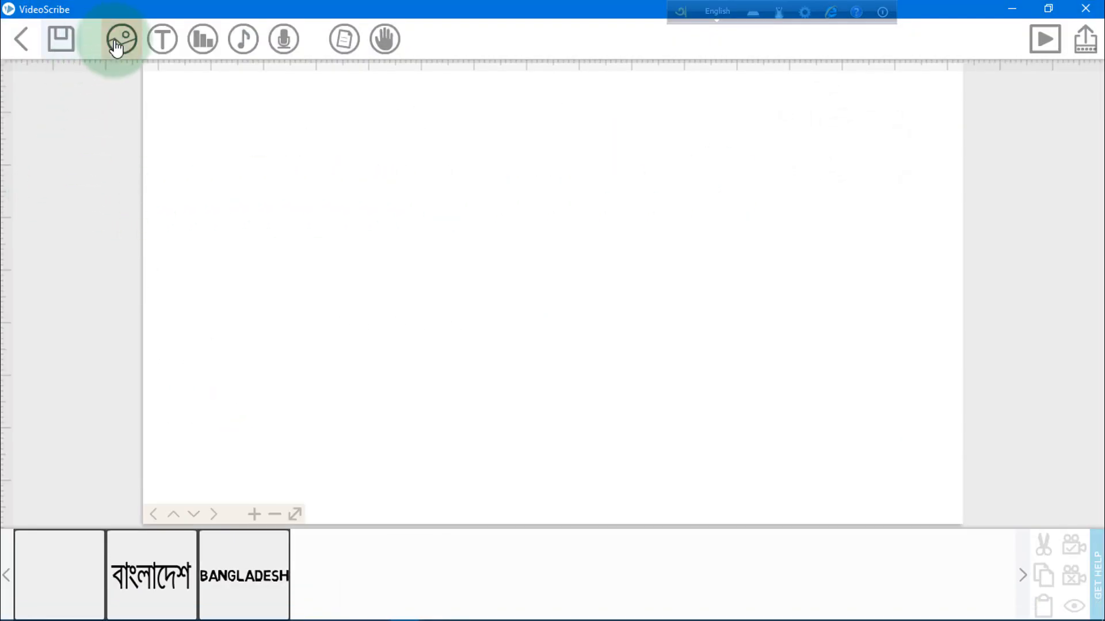
click(121, 39)
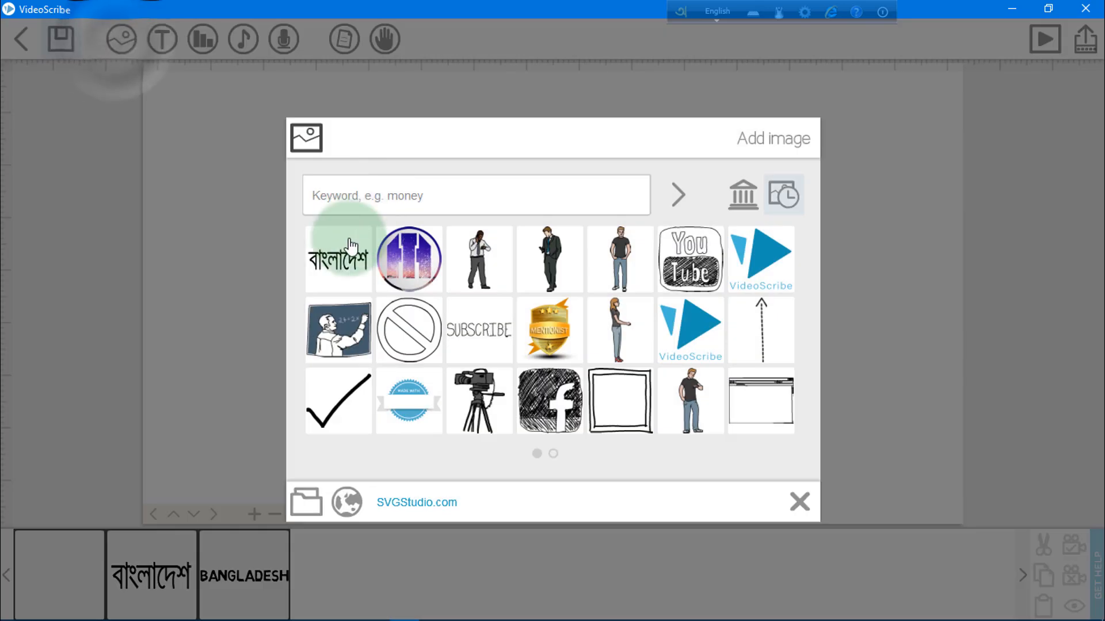
click(305, 502)
click(350, 138)
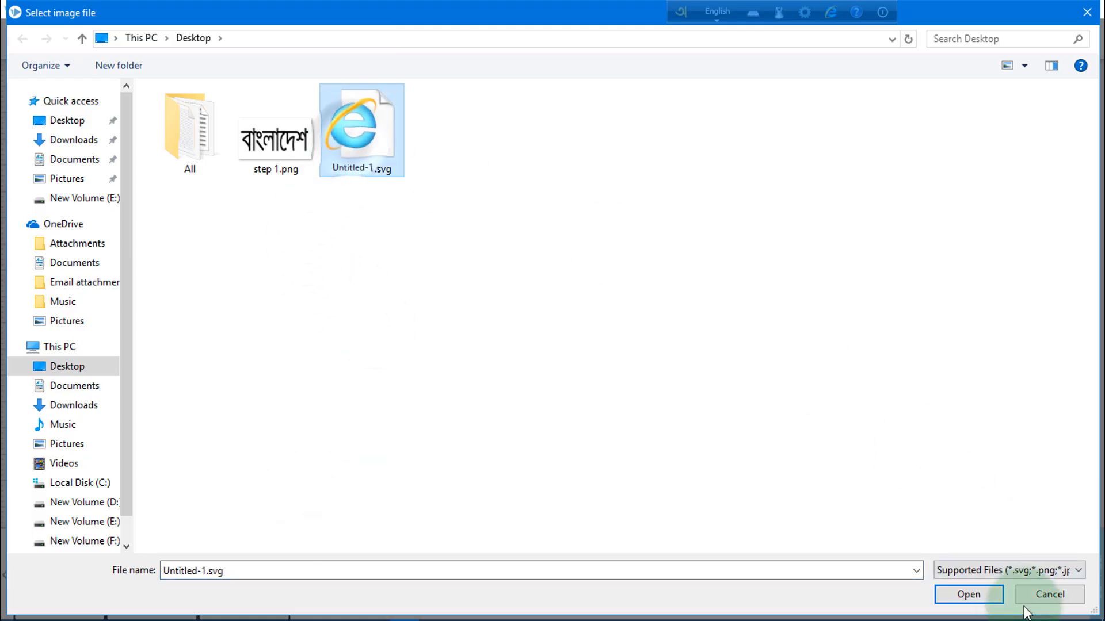
click(968, 594)
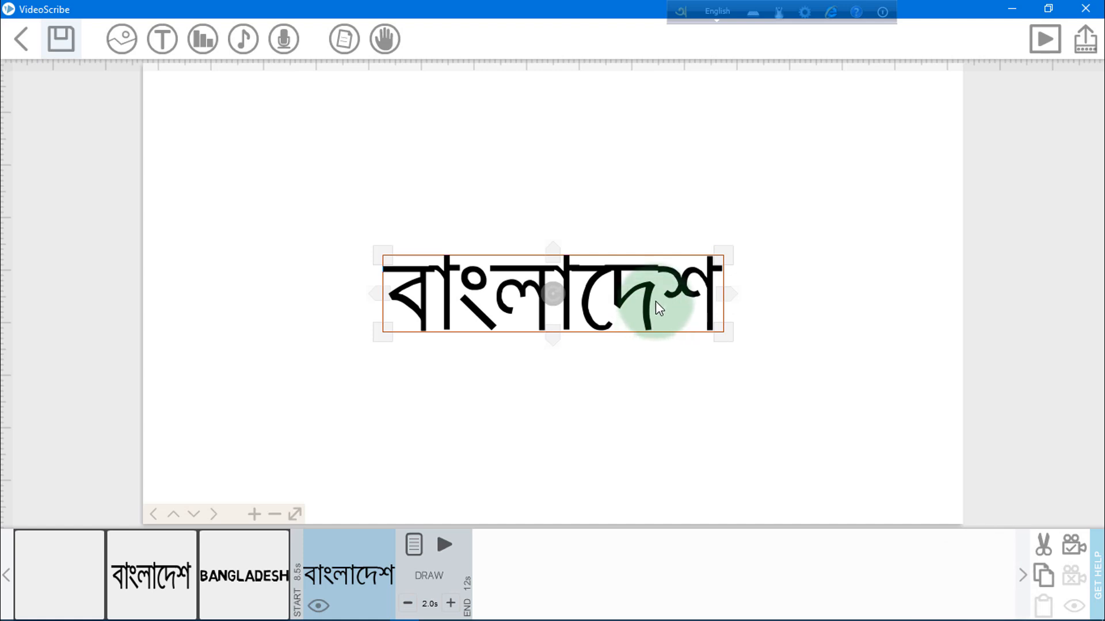
Preview the whole scribe, and replay the drawing animation from the newly imported Bangla SVG element
click(1044, 41)
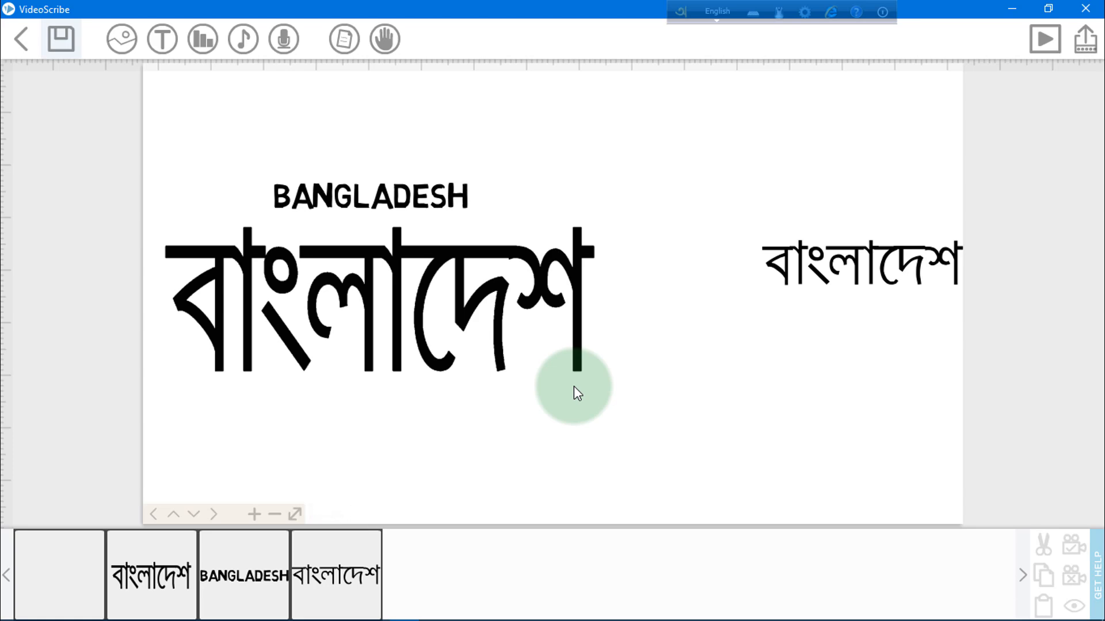
click(334, 562)
click(444, 546)
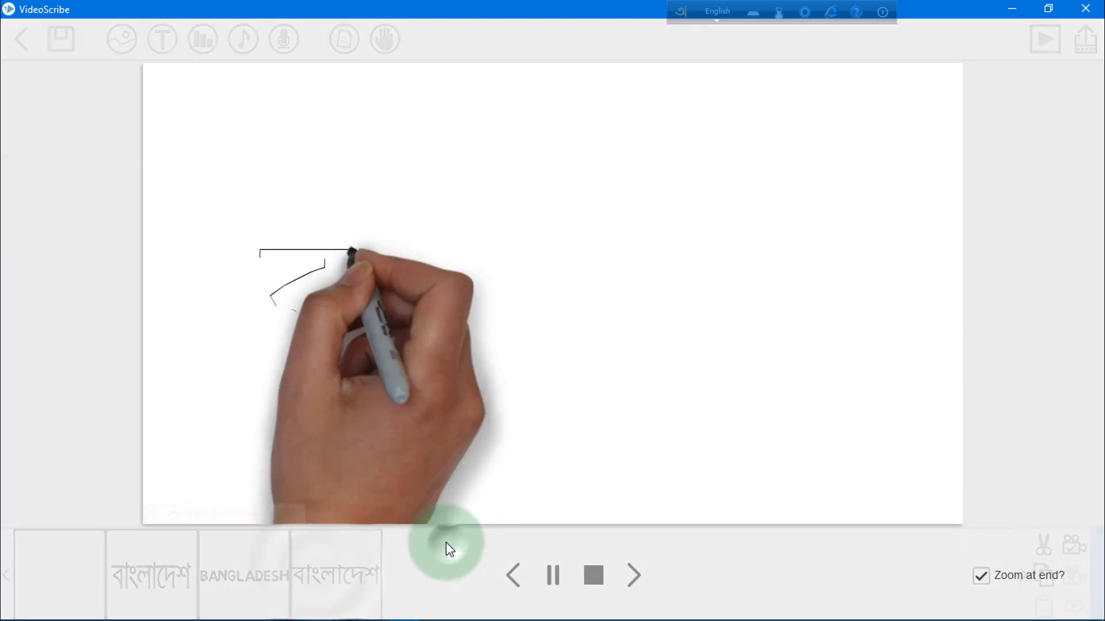